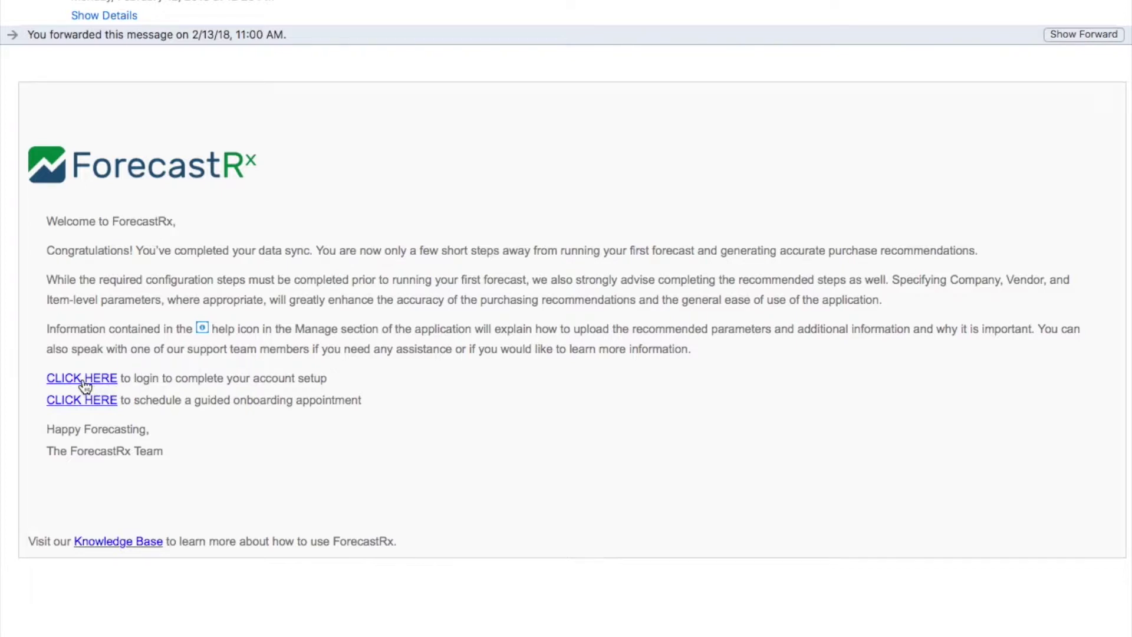
Open the account setup from the welcome email and read the full Company Settings description.
click(89, 379)
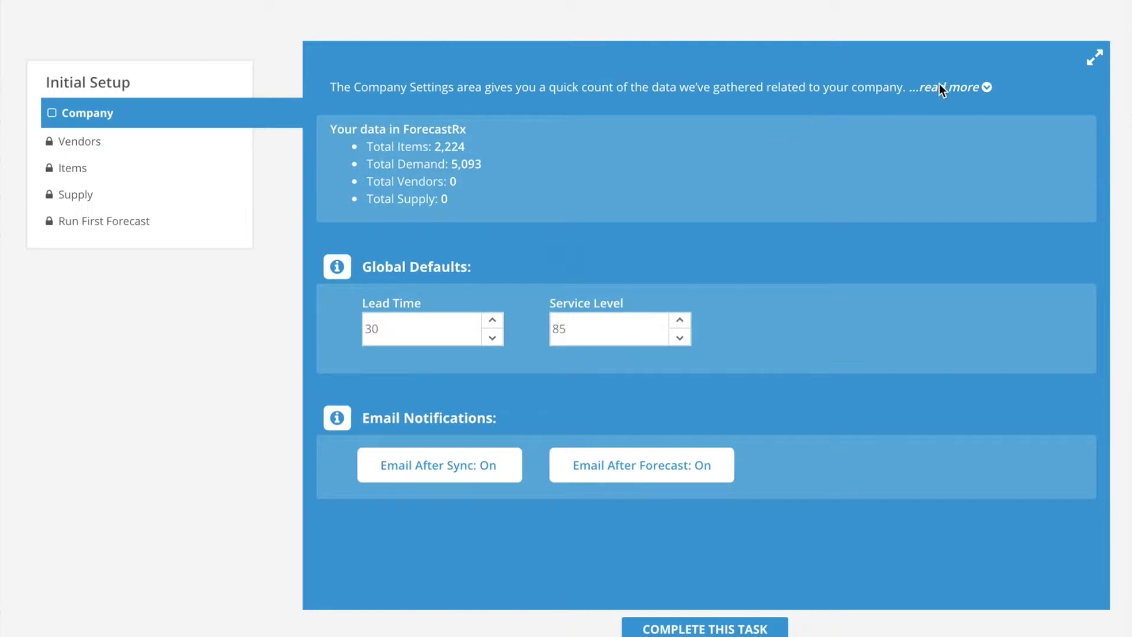
click(986, 88)
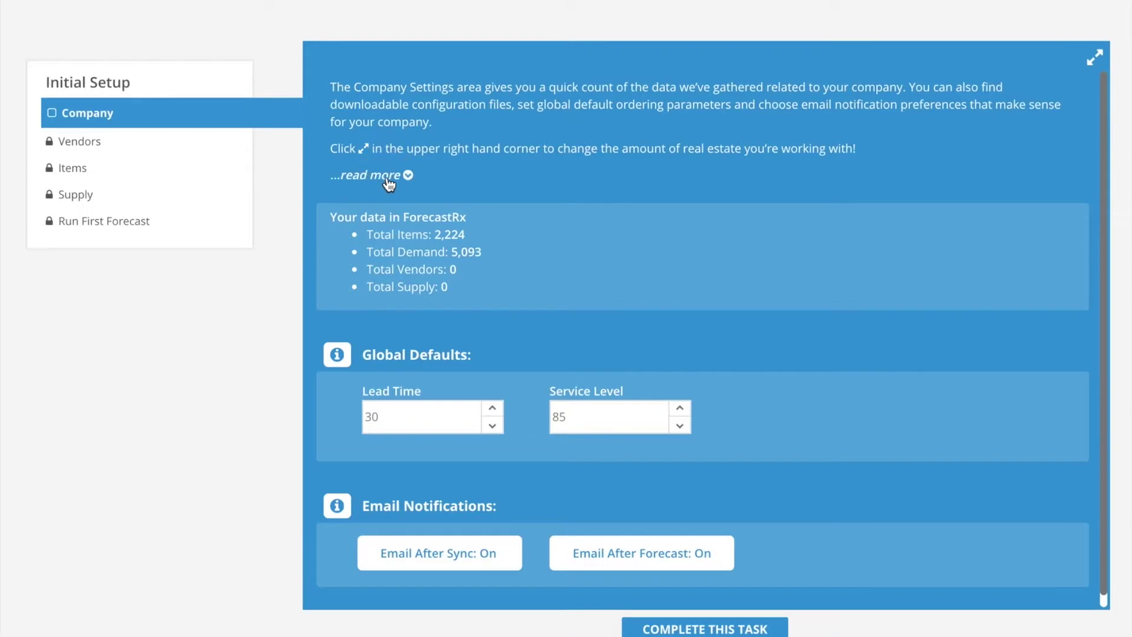
click(385, 175)
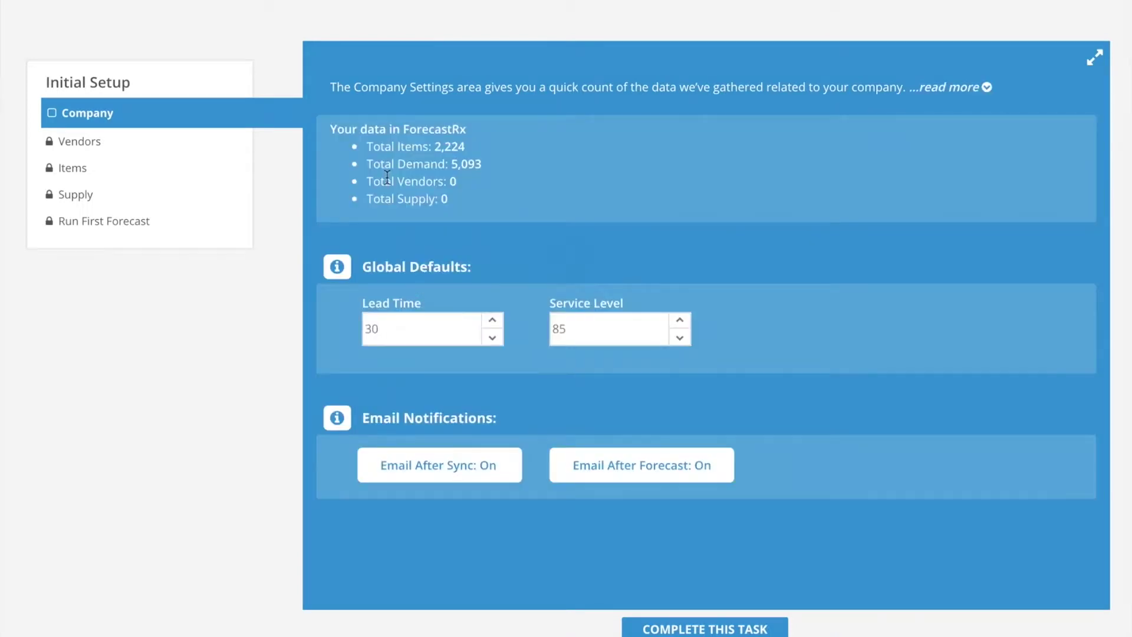
Read the help information for the Global Defaults and Email Notifications sections.
click(335, 272)
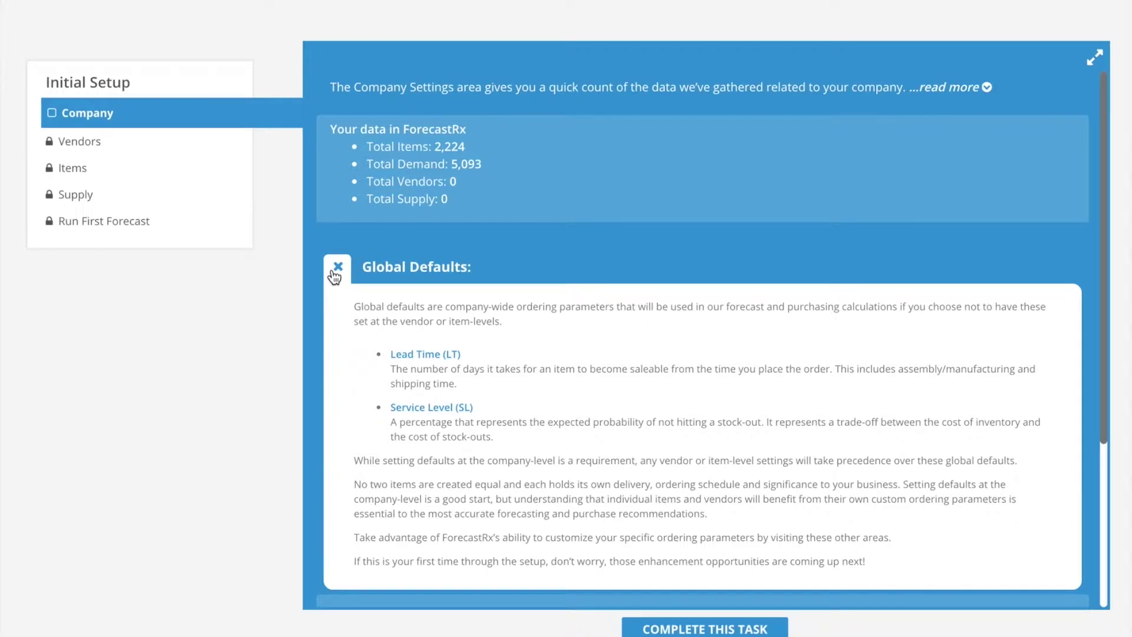
click(336, 270)
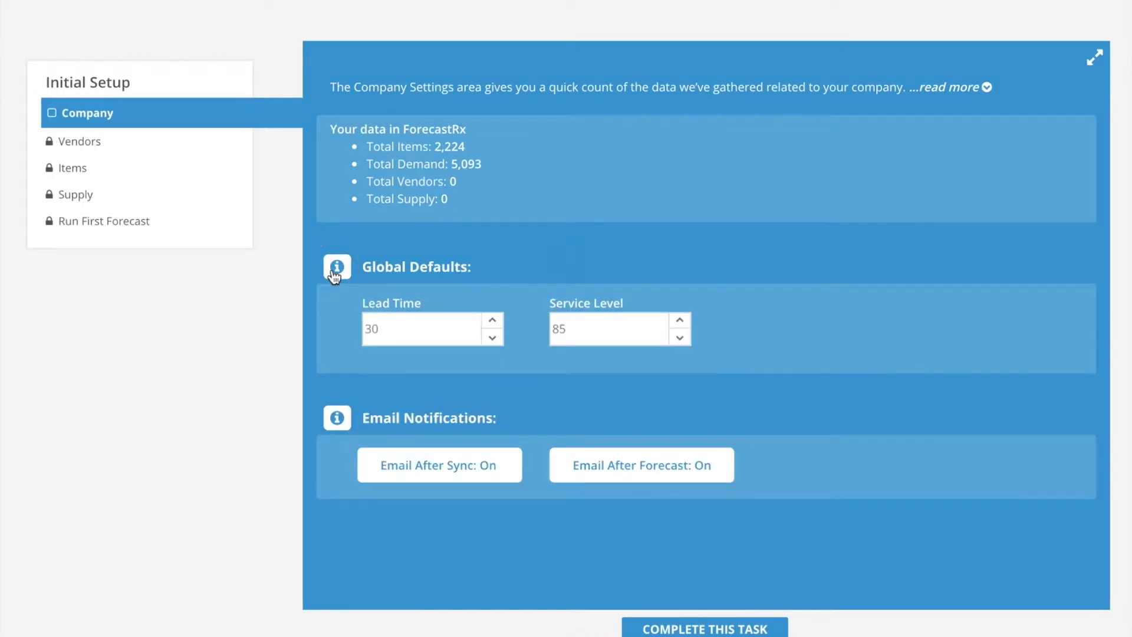
click(342, 426)
click(339, 420)
Set the global default Lead Time to 45 and Service Level to 80, and complete the Company task.
click(400, 327)
double_click(400, 326)
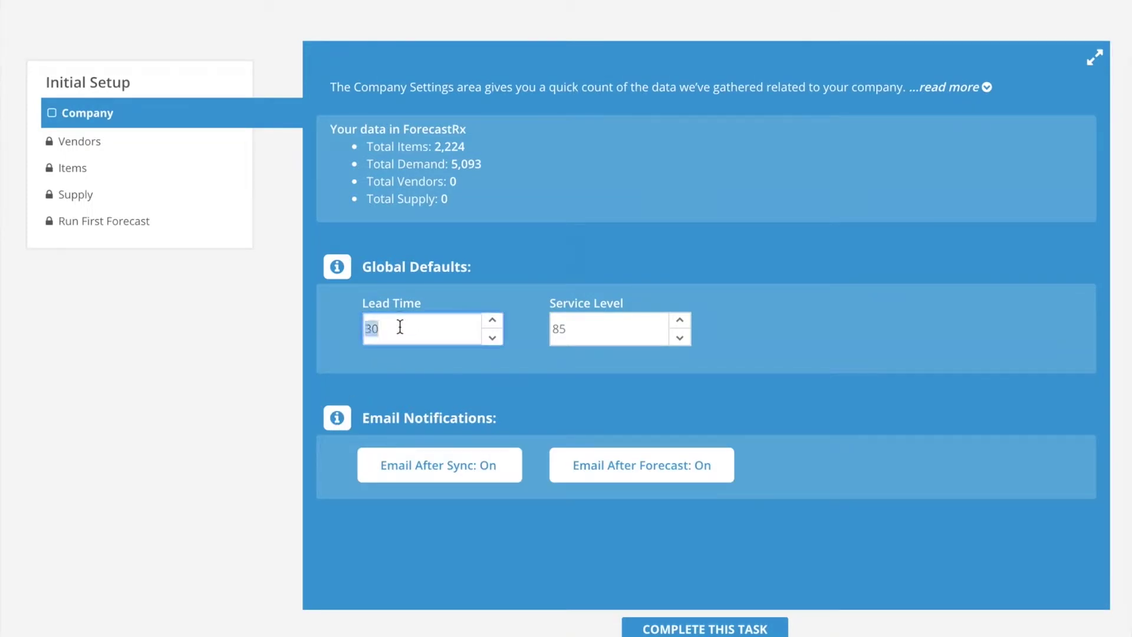
text(45)
click(581, 323)
double_click(581, 323)
text(80)
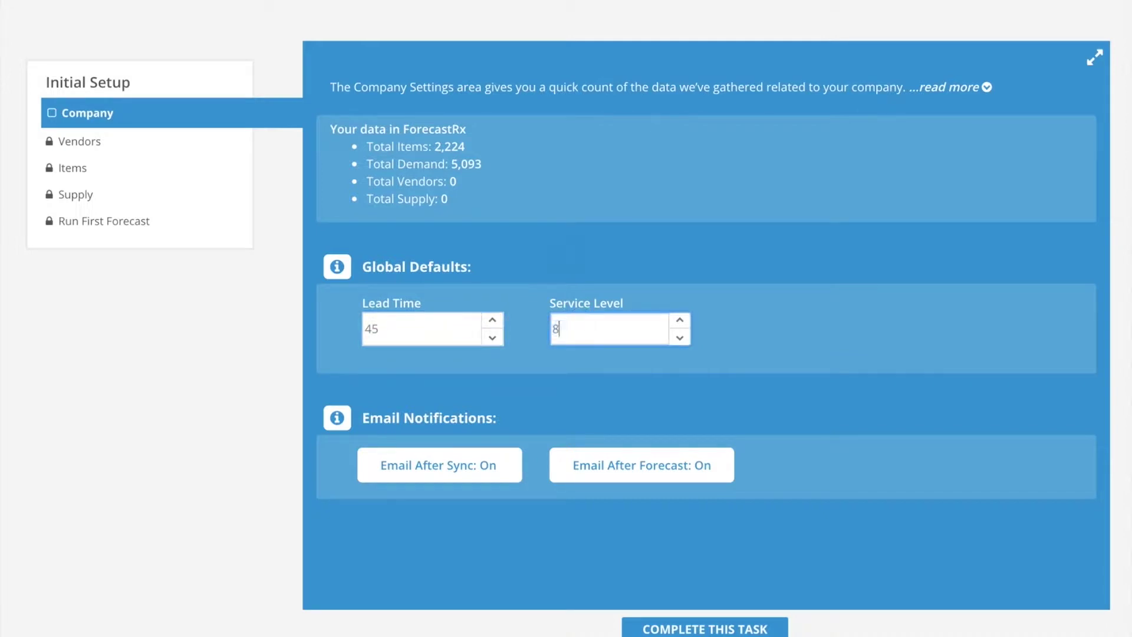
click(553, 375)
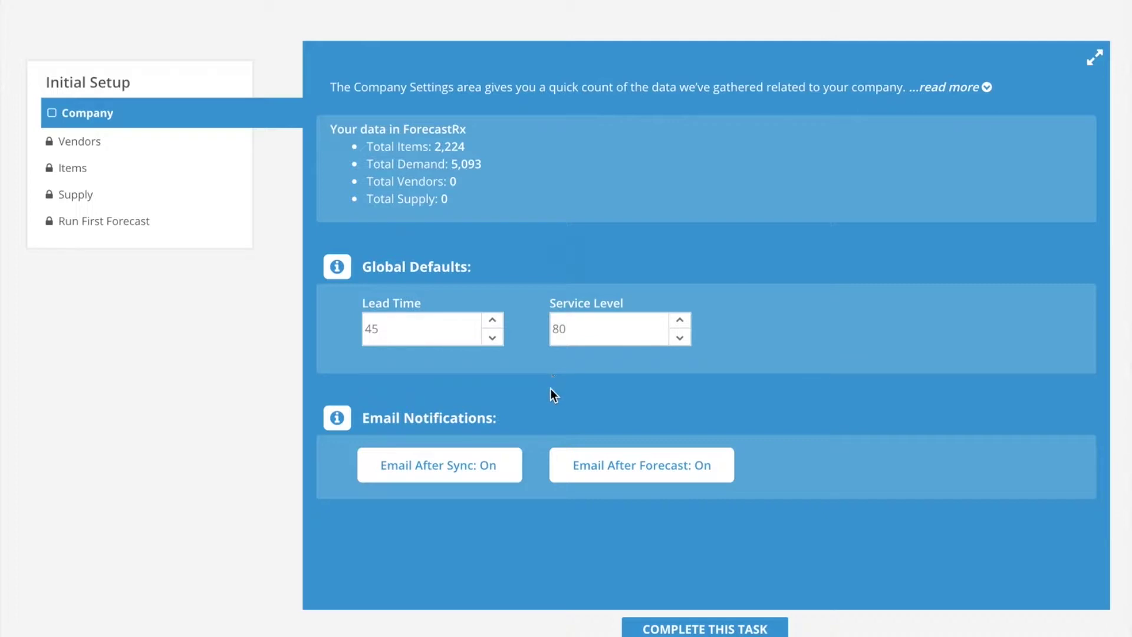
click(697, 628)
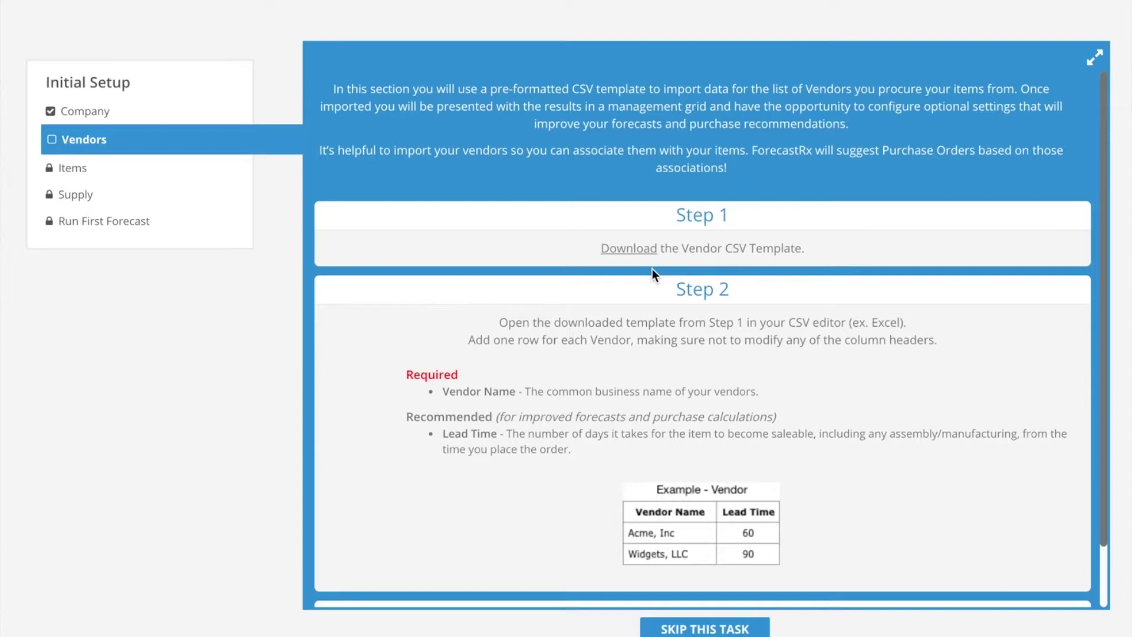
Download the Vendor CSV template and upload the modified file vendor-template (1).csv.
click(599, 248)
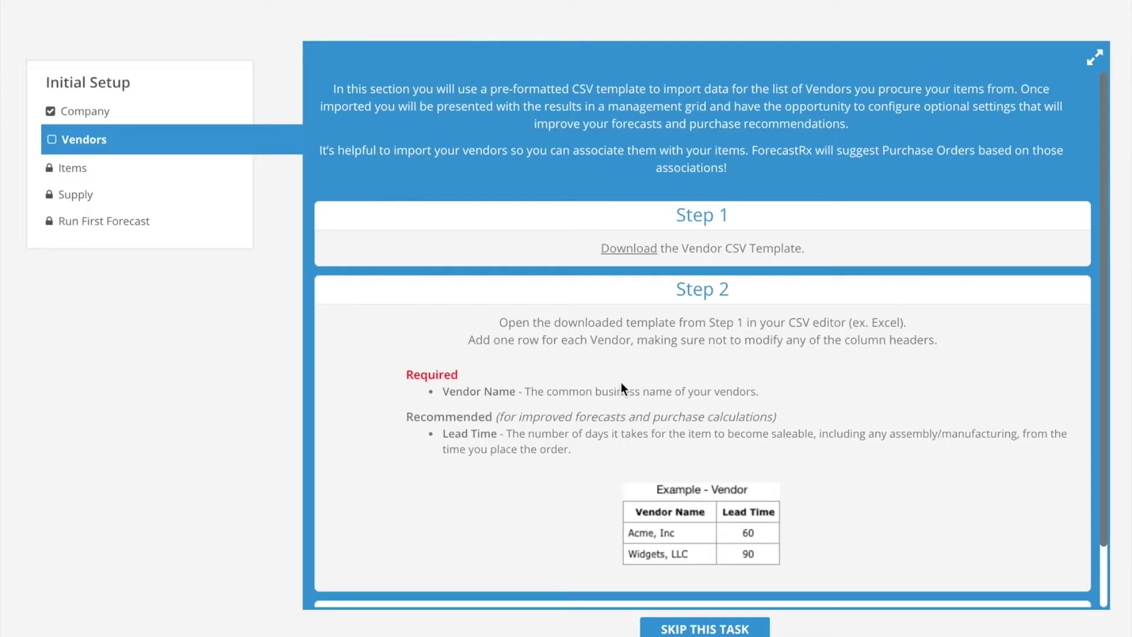
scroll(621, 387, down, 1)
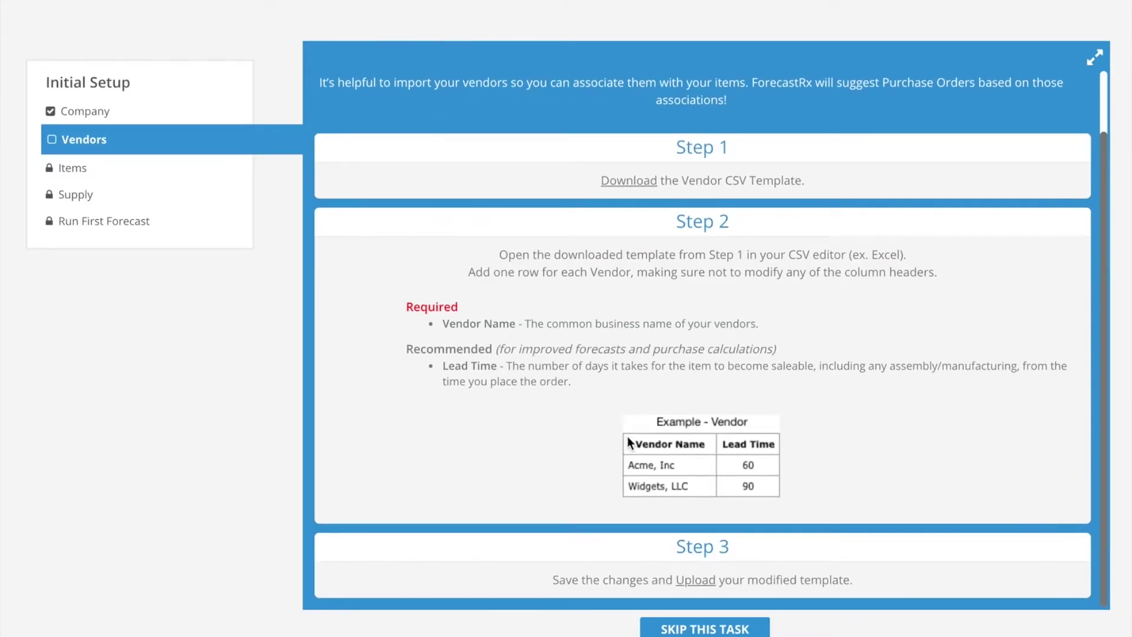
click(694, 581)
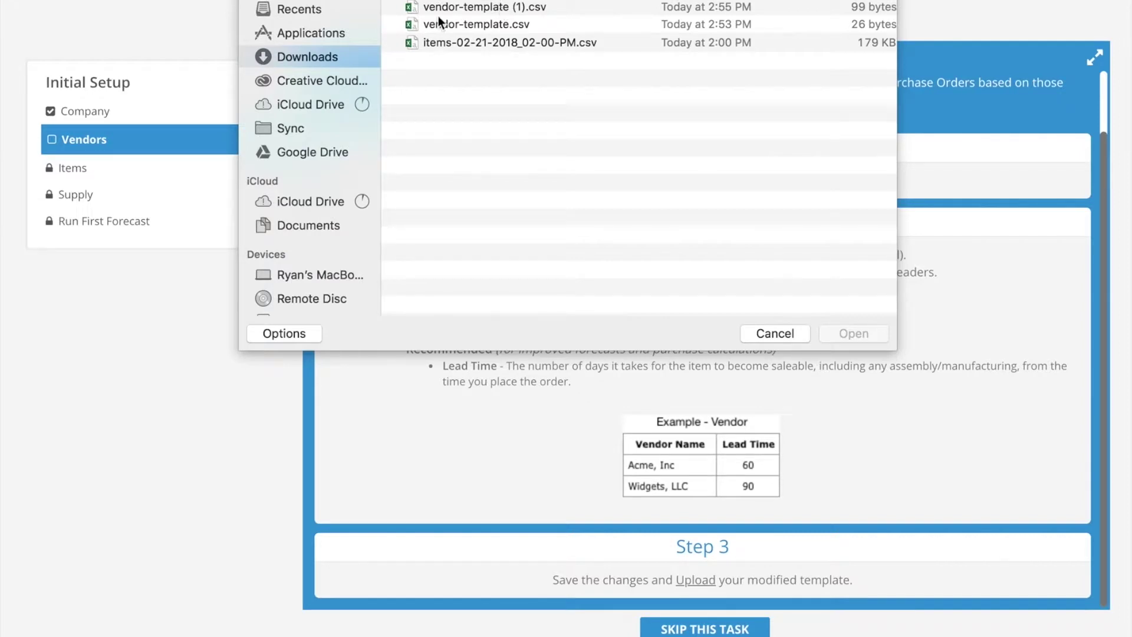
click(521, 8)
double_click(521, 8)
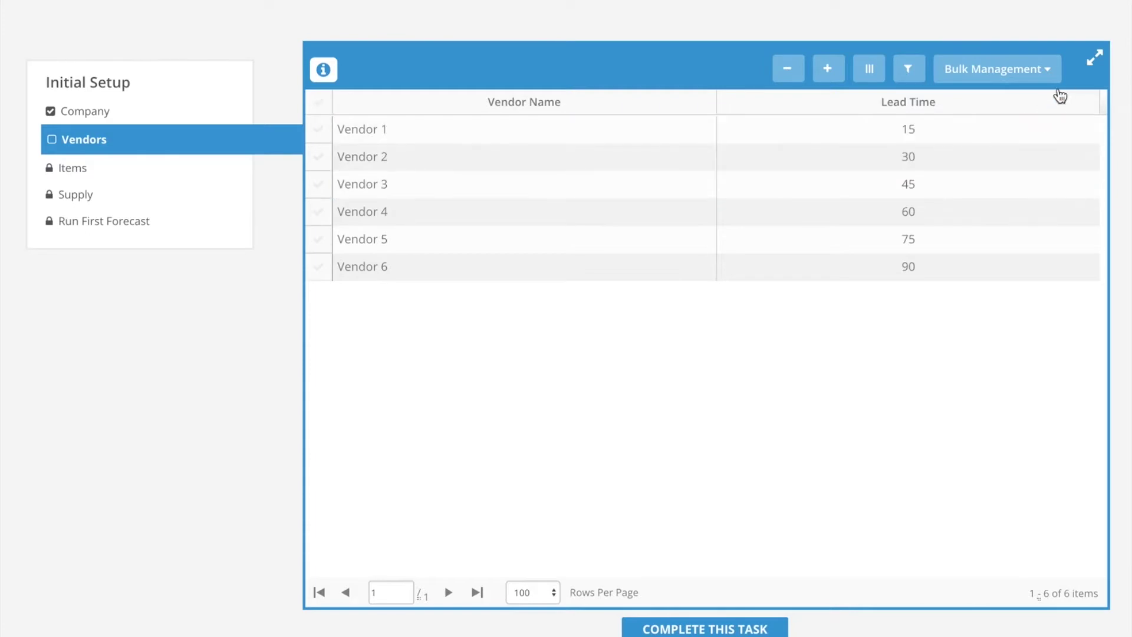
Check the imported vendors in the resized work area and complete the Vendors task.
click(1091, 54)
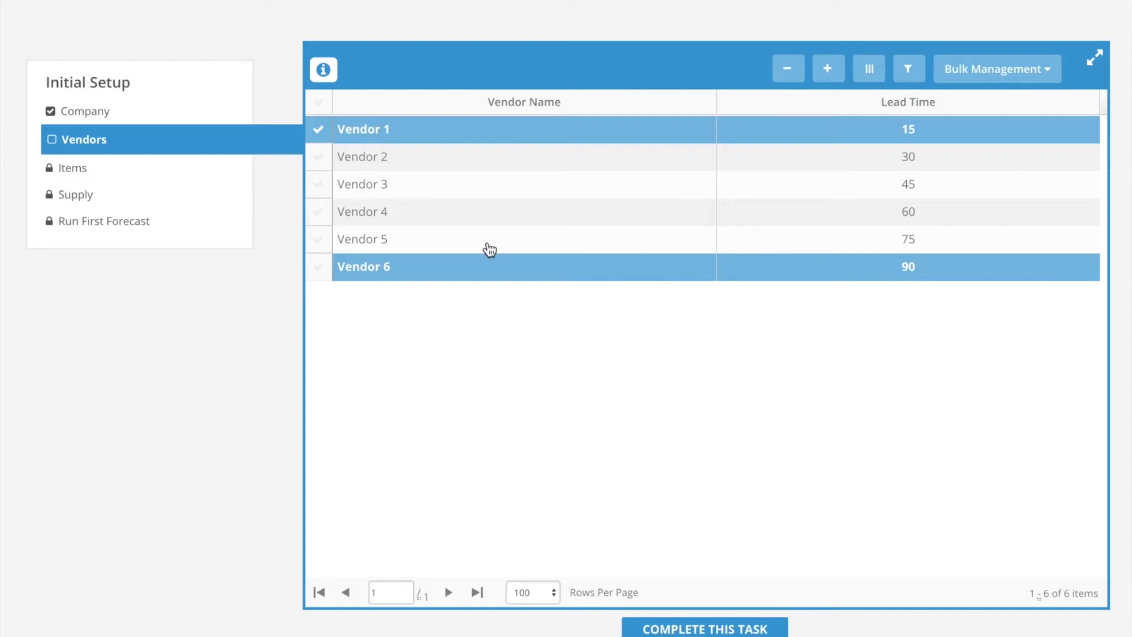
click(659, 622)
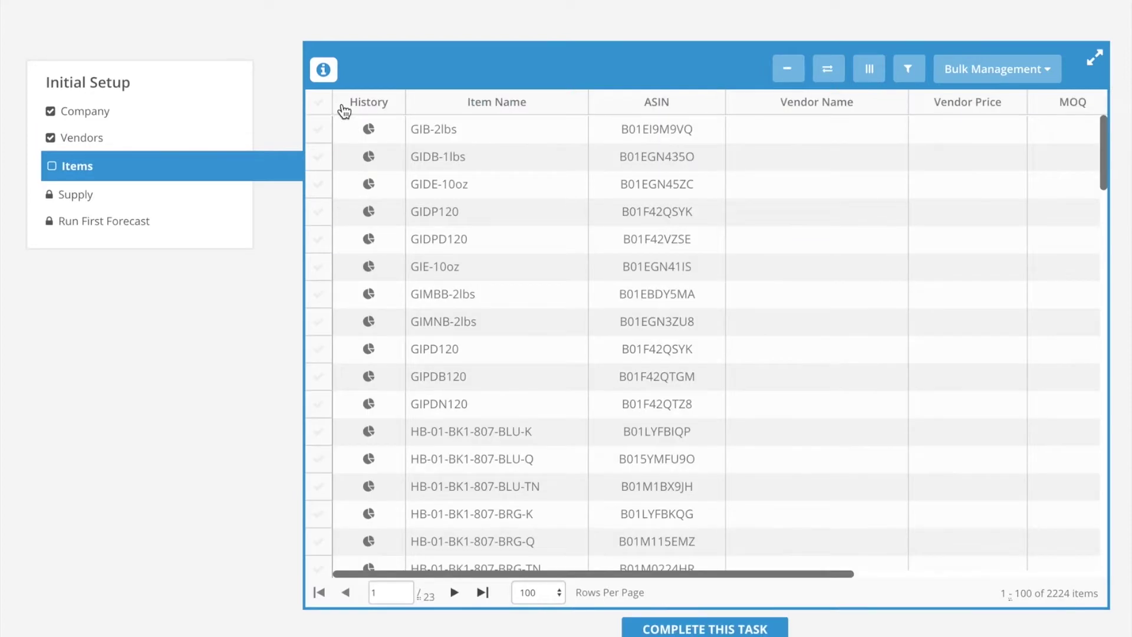
Look over the Items grid columns and export the items to a CSV file for bulk editing.
click(817, 126)
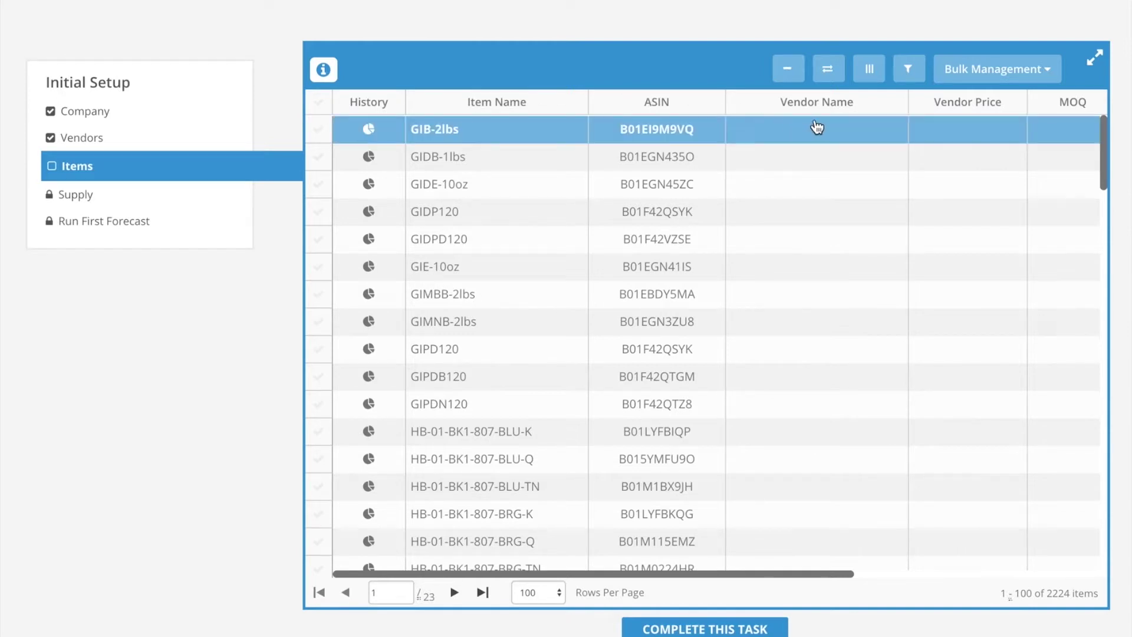
scroll(935, 136, right, 3)
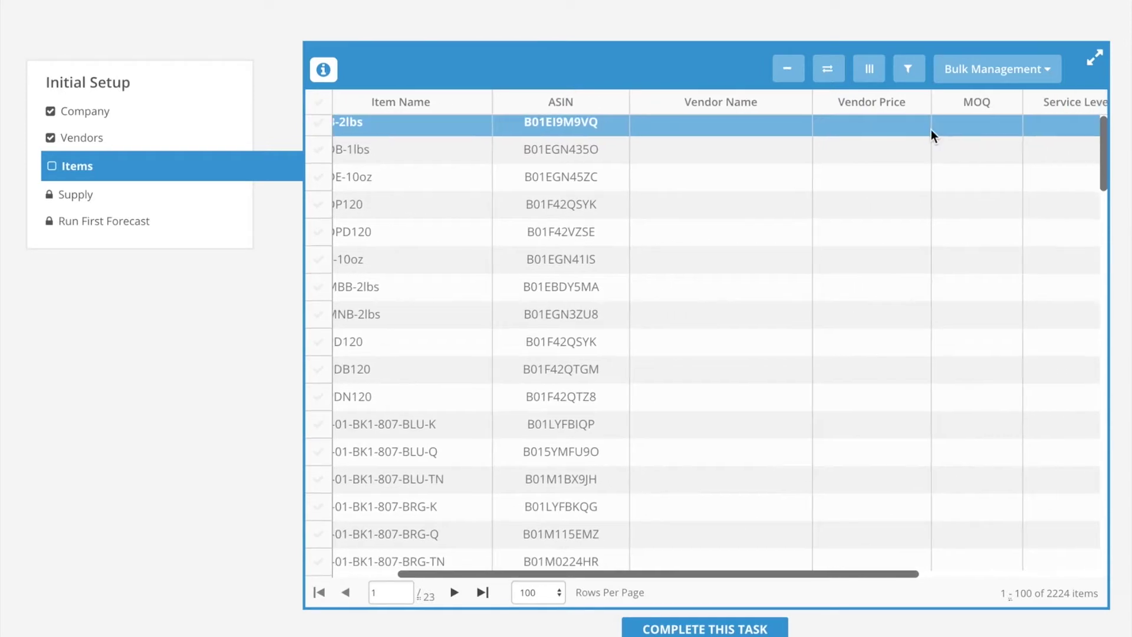
click(997, 69)
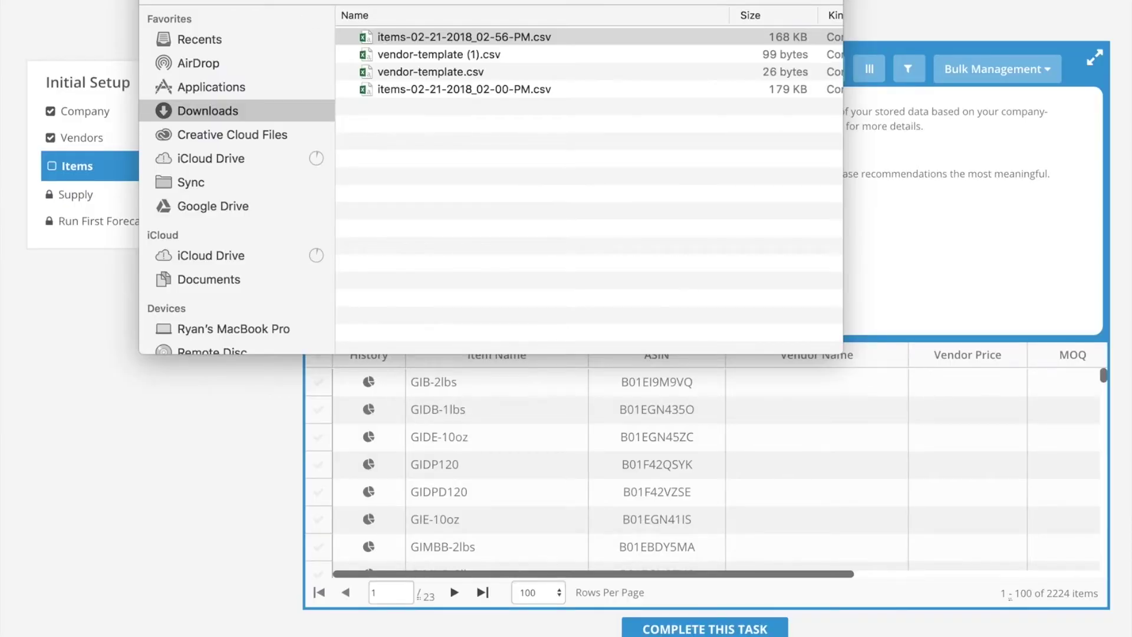
key(super+w)
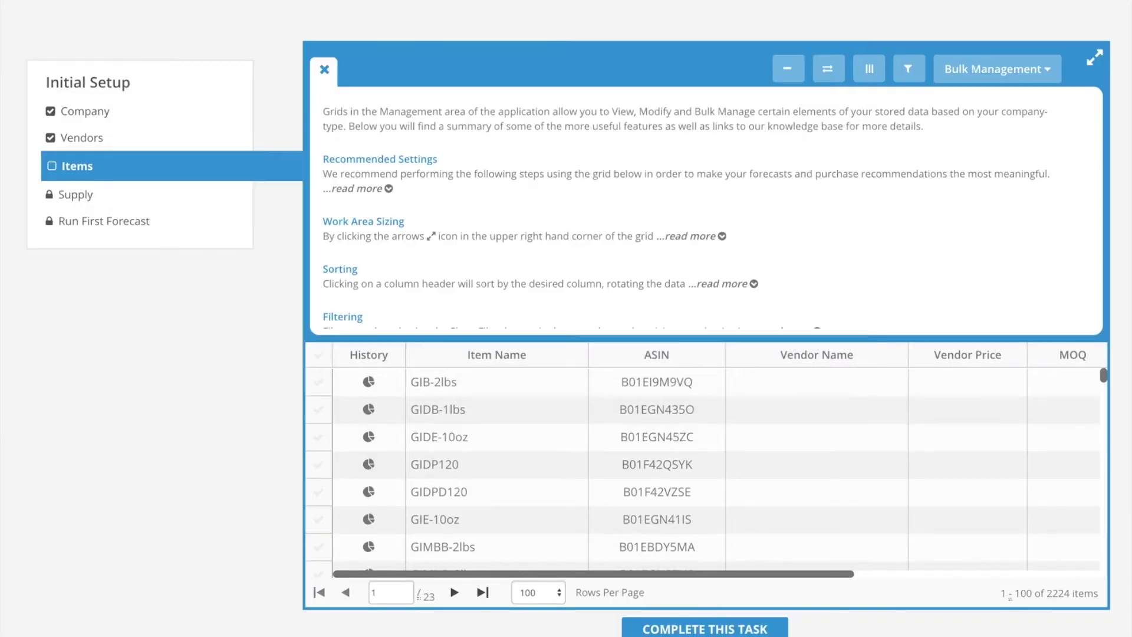
Import items-02-21-2018_02-56-PM.csv into the Items grid with the Overwrite Warehouse Quantities option.
click(1032, 71)
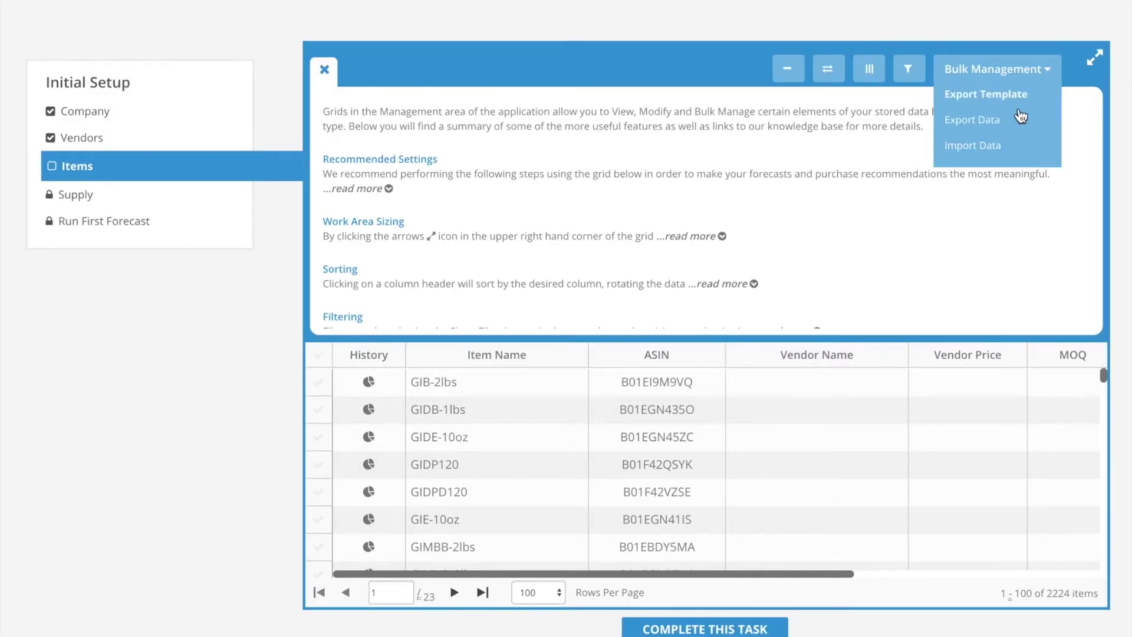
click(993, 152)
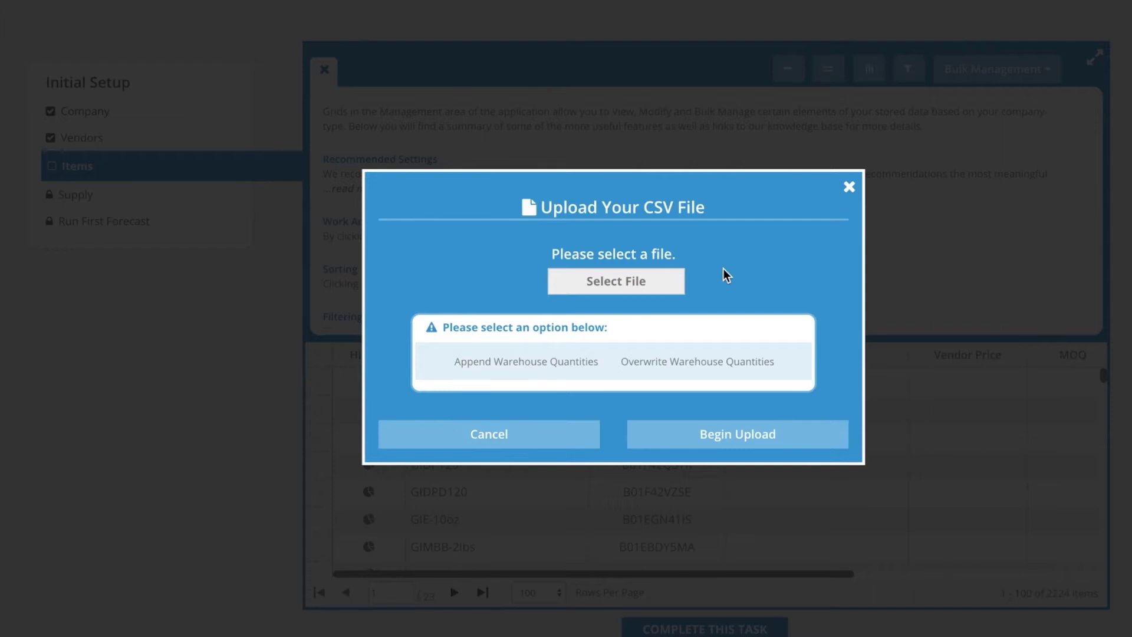
click(647, 286)
double_click(595, 7)
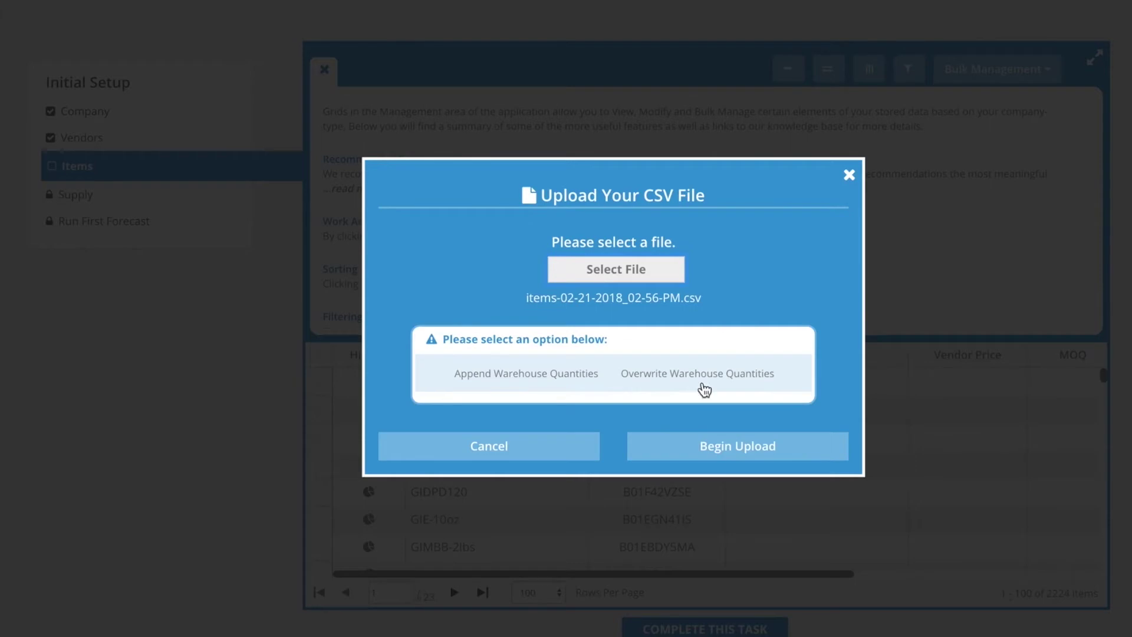
click(708, 374)
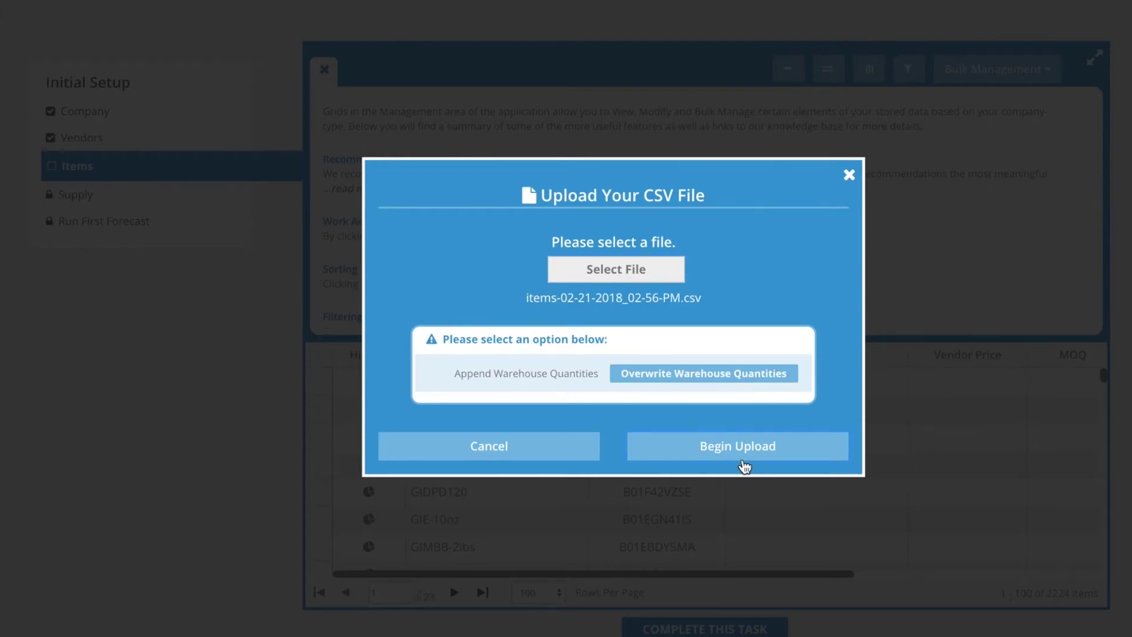
click(750, 455)
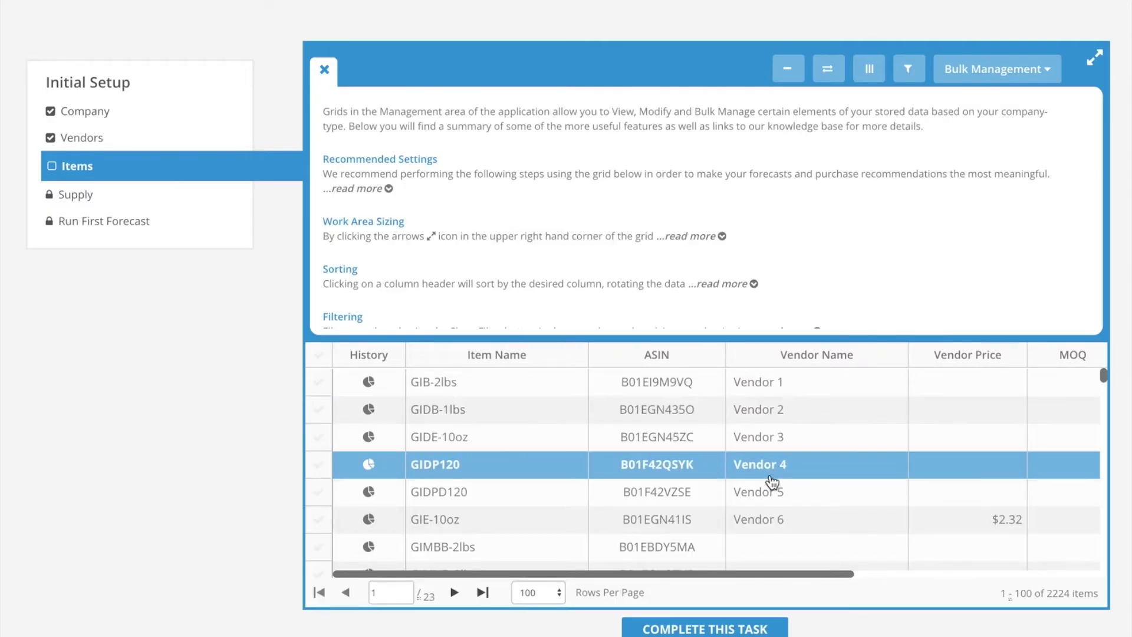
Review the imported item data and set the Vendor Price of the Vendor 1 item to 2.32.
scroll(773, 483, down, 3)
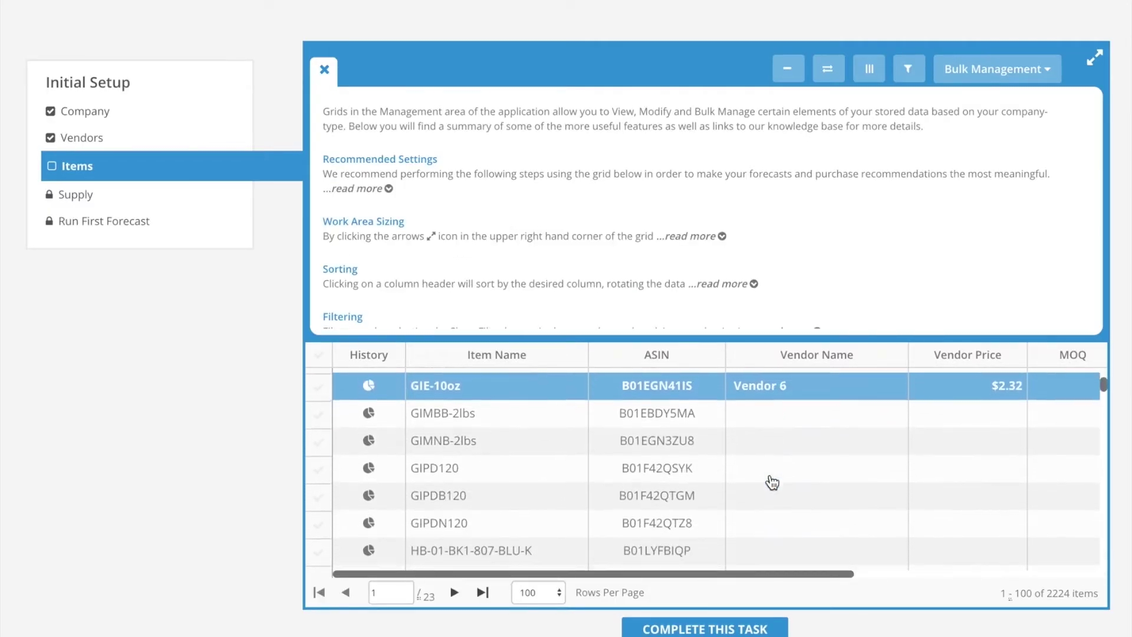
scroll(757, 387, right, 4)
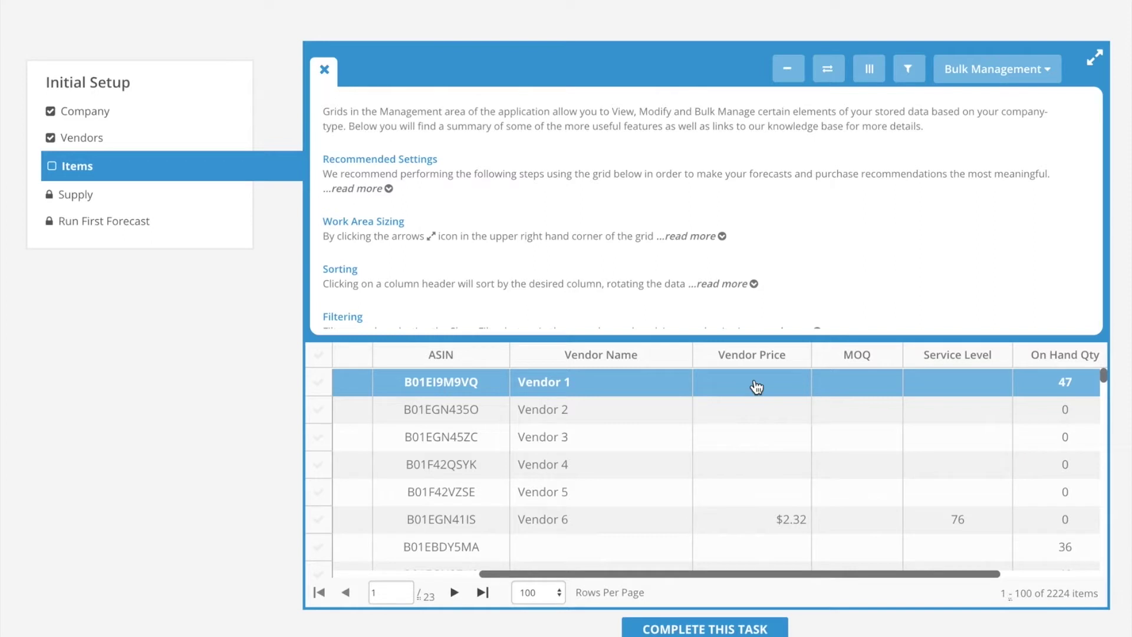
click(757, 385)
text(2)
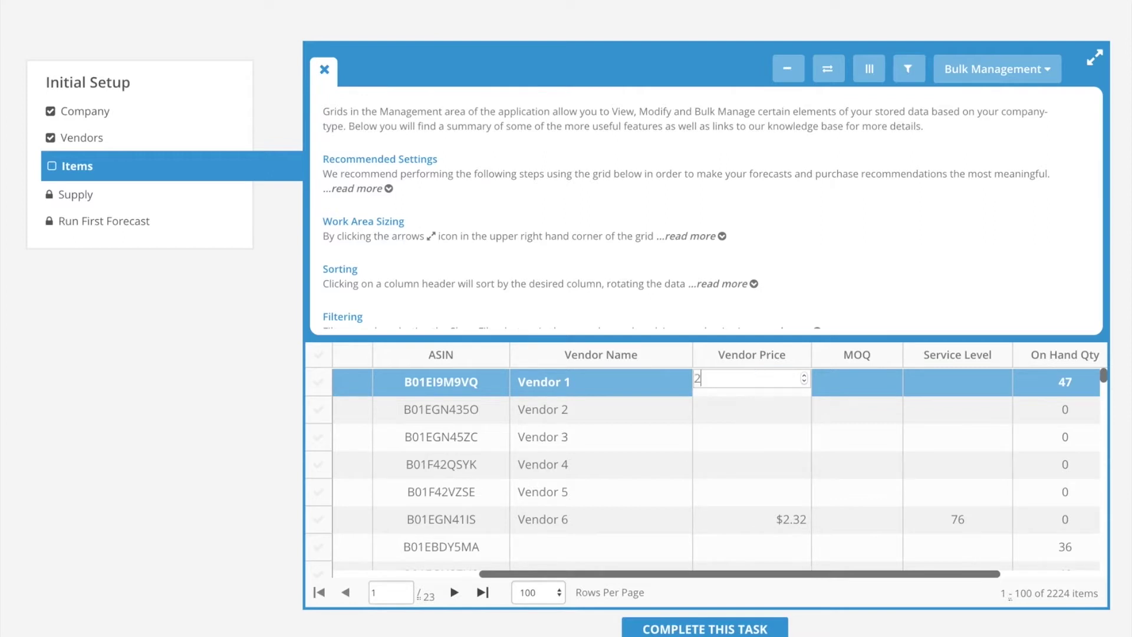
text(.32)
Set the Vendor Price to 5.65 and the MOQ to 5 for the Vendor 2 item.
click(754, 413)
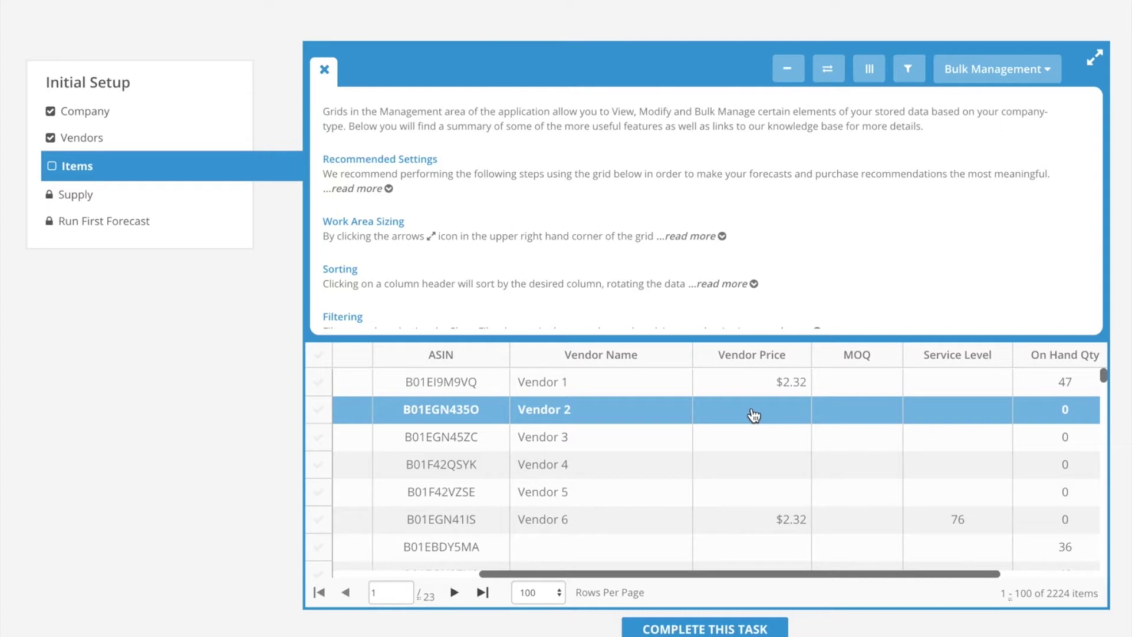
click(755, 416)
text(5)
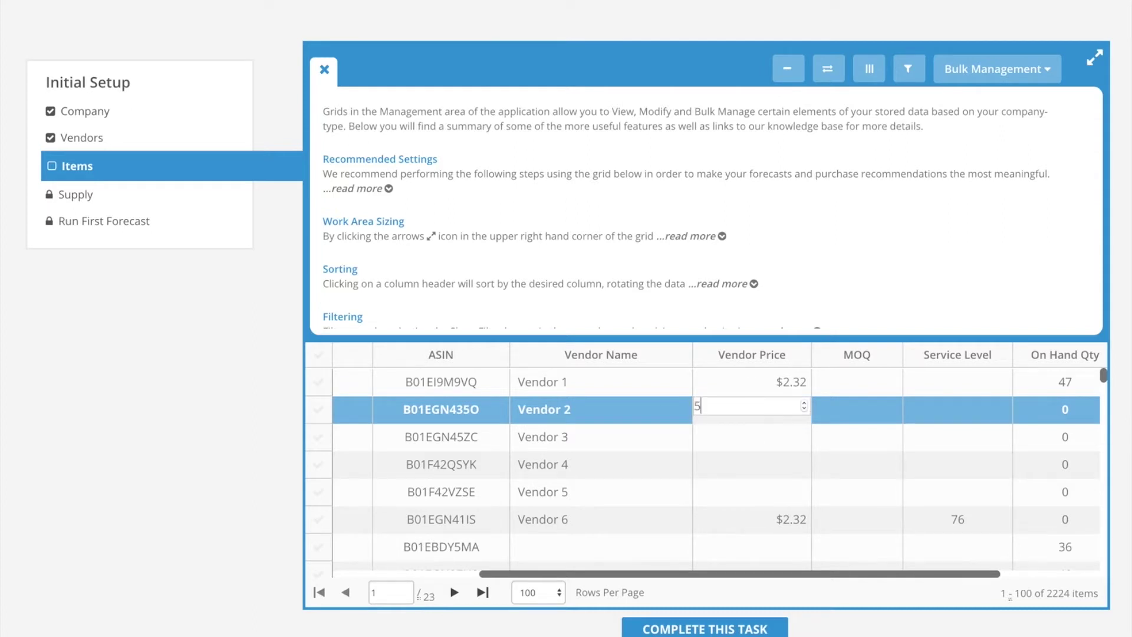
text(.65)
click(845, 421)
click(854, 416)
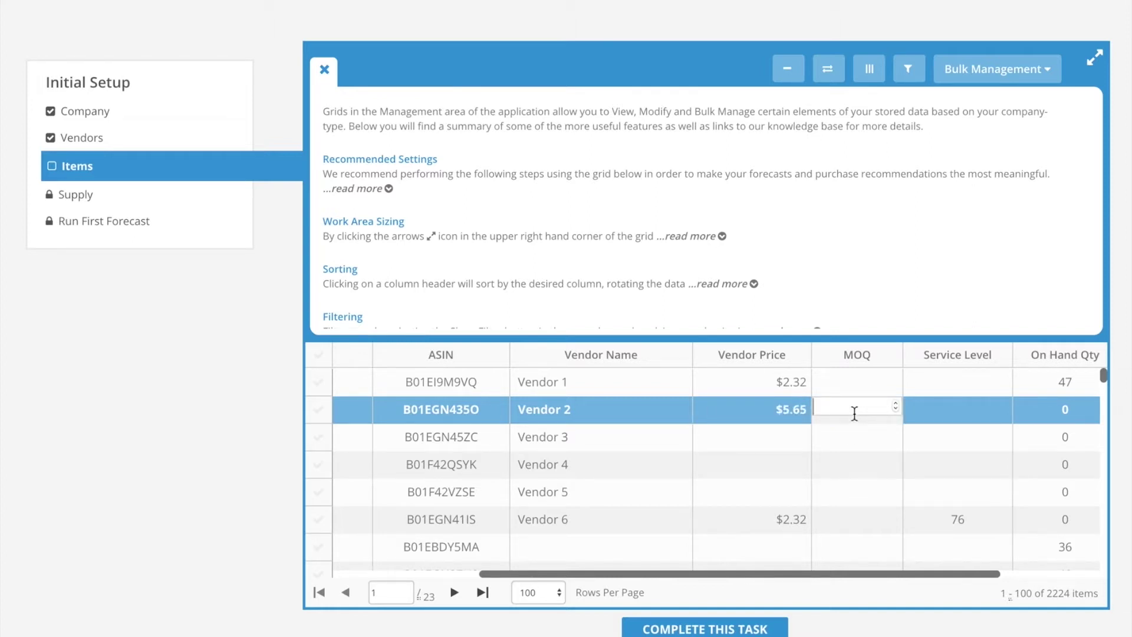
text(5)
Set the Service Level of the Vendor 2 item to 90.
click(961, 420)
click(966, 416)
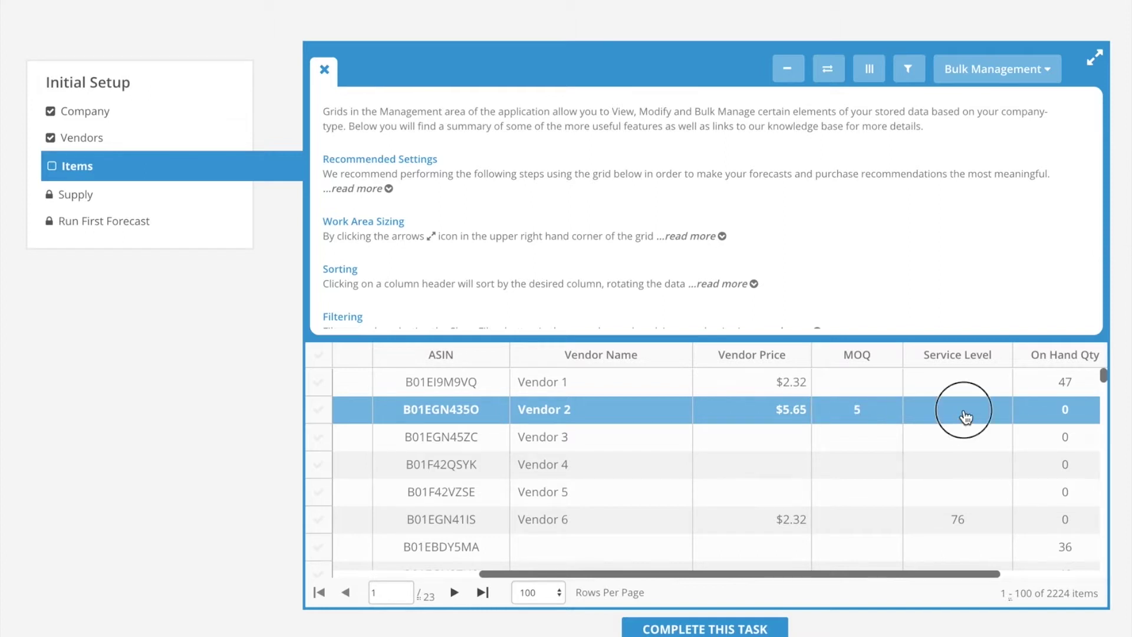
text(90)
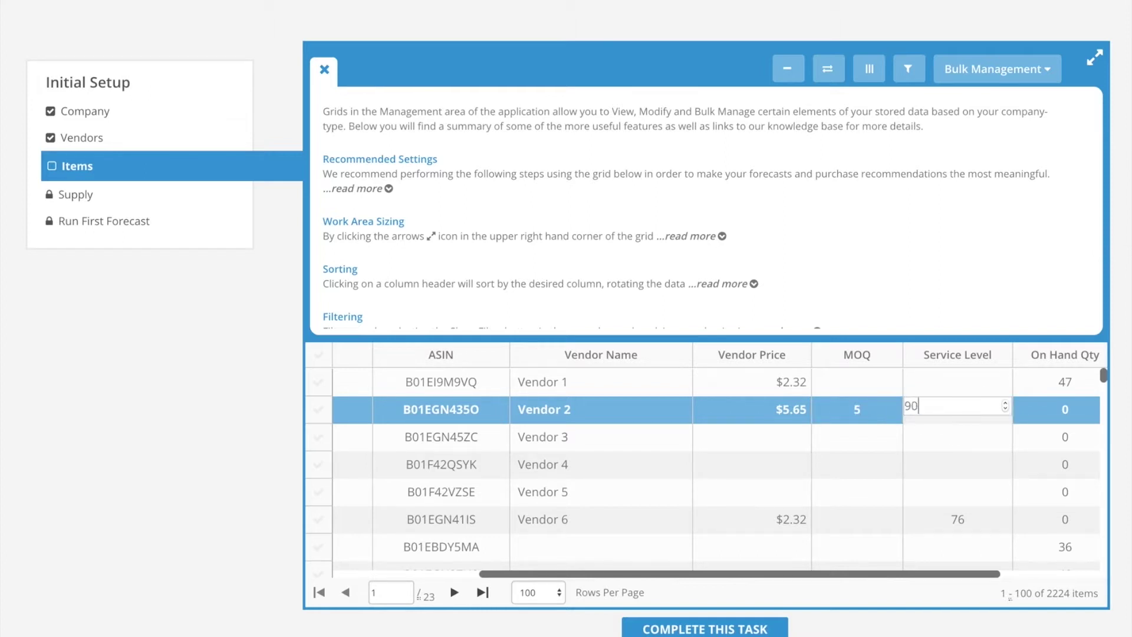
click(976, 447)
Set the Warehouse Qty of the Vendor 2 item to 25.
click(1071, 420)
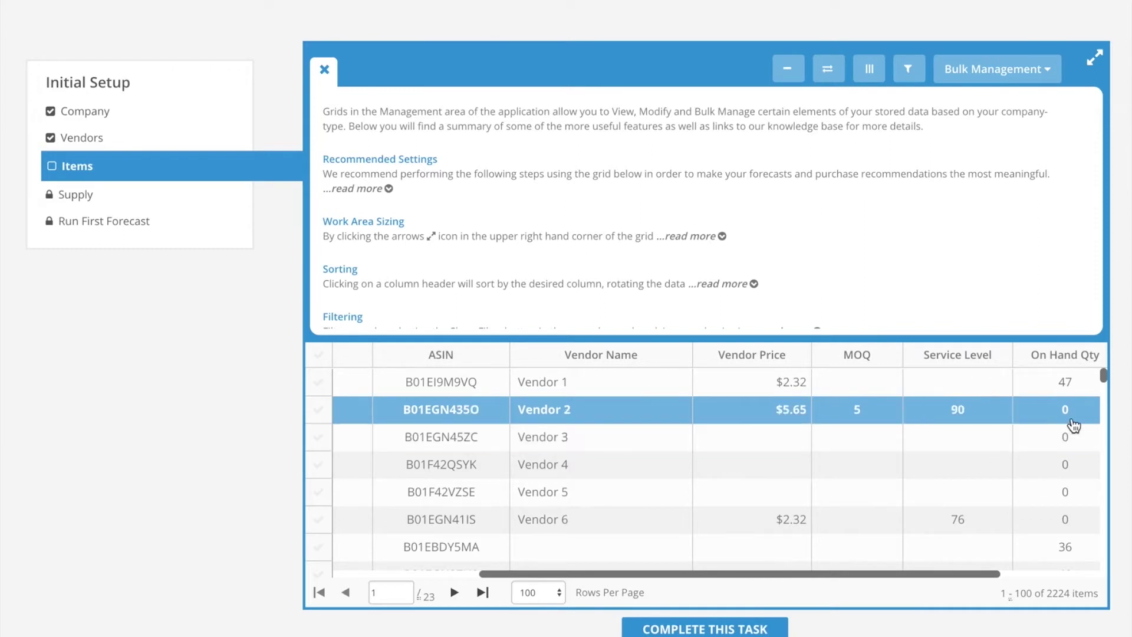
scroll(1074, 425, right, 3)
scroll(1073, 425, down, 1)
scroll(1073, 425, up, 1)
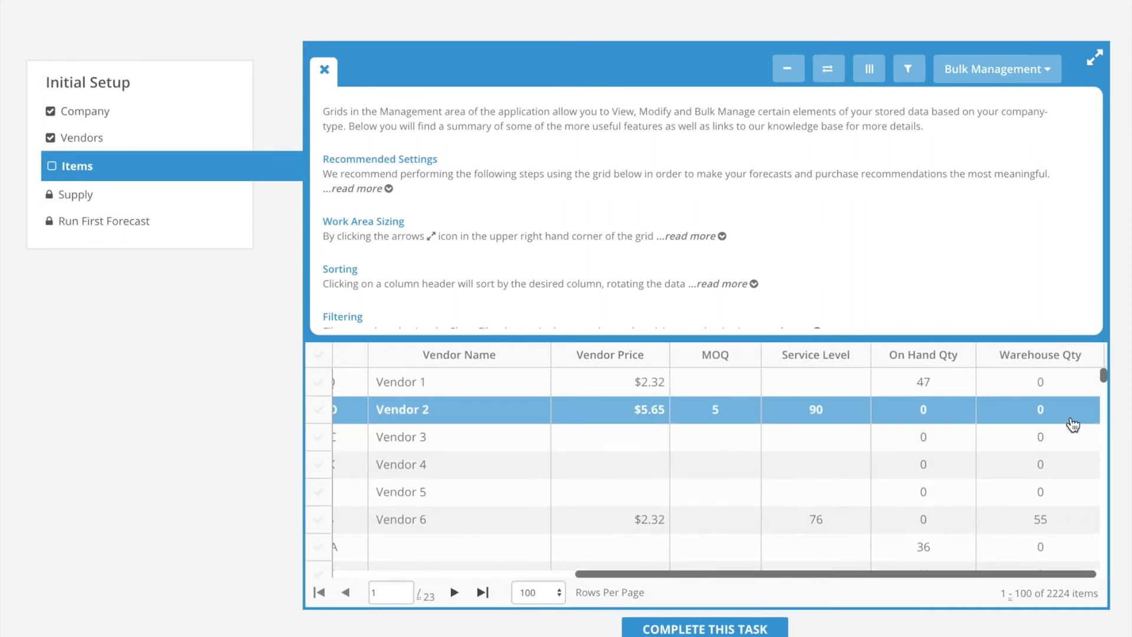
click(1065, 423)
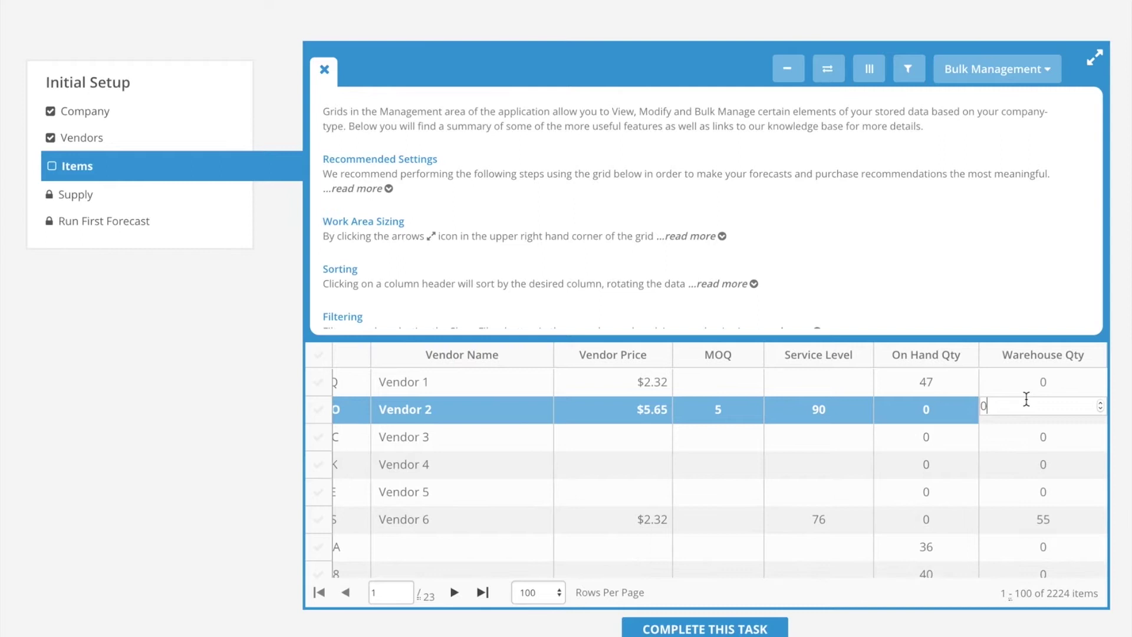
text(25)
key(Return)
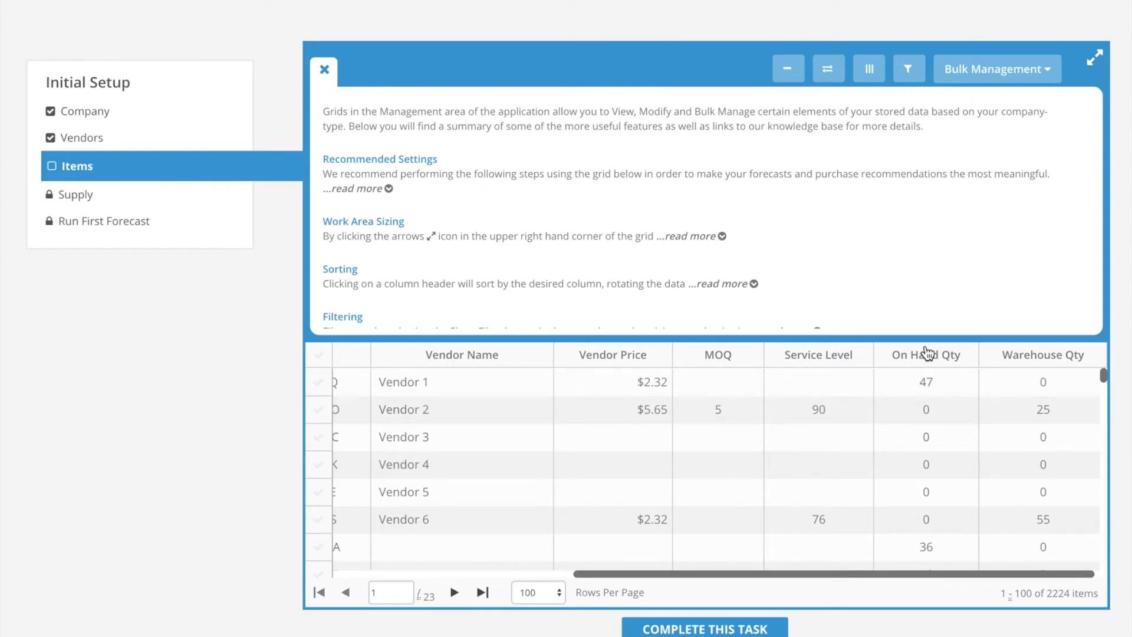
Check the descriptions of the On Hand Qty, Warehouse Qty and MOQ columns, and complete the Items task.
mouse_move(927, 353)
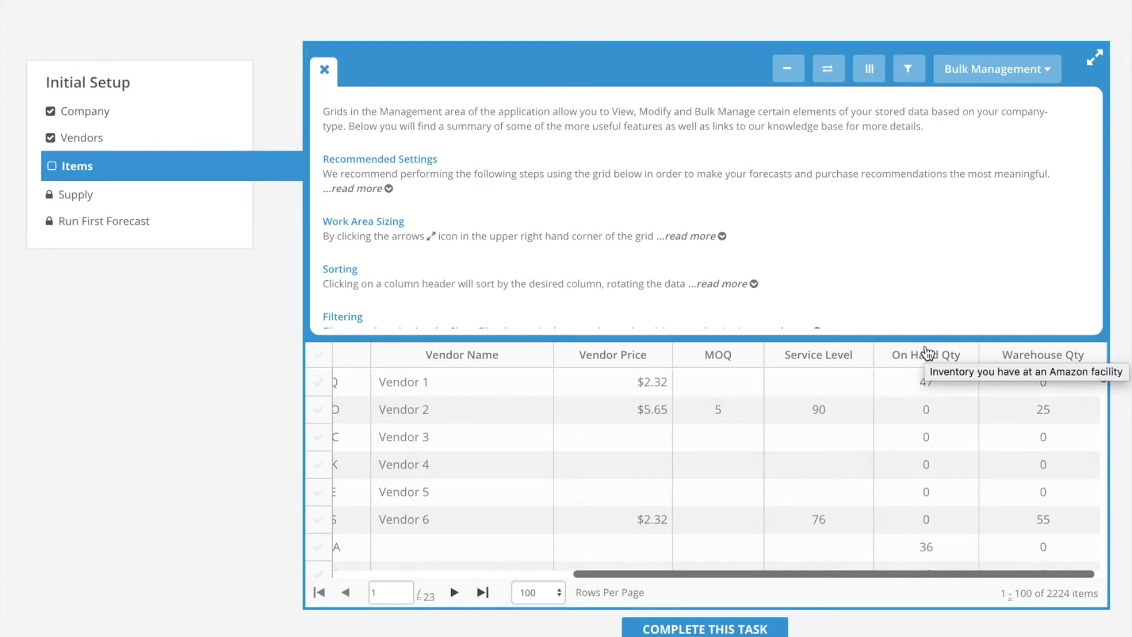
mouse_move(1031, 358)
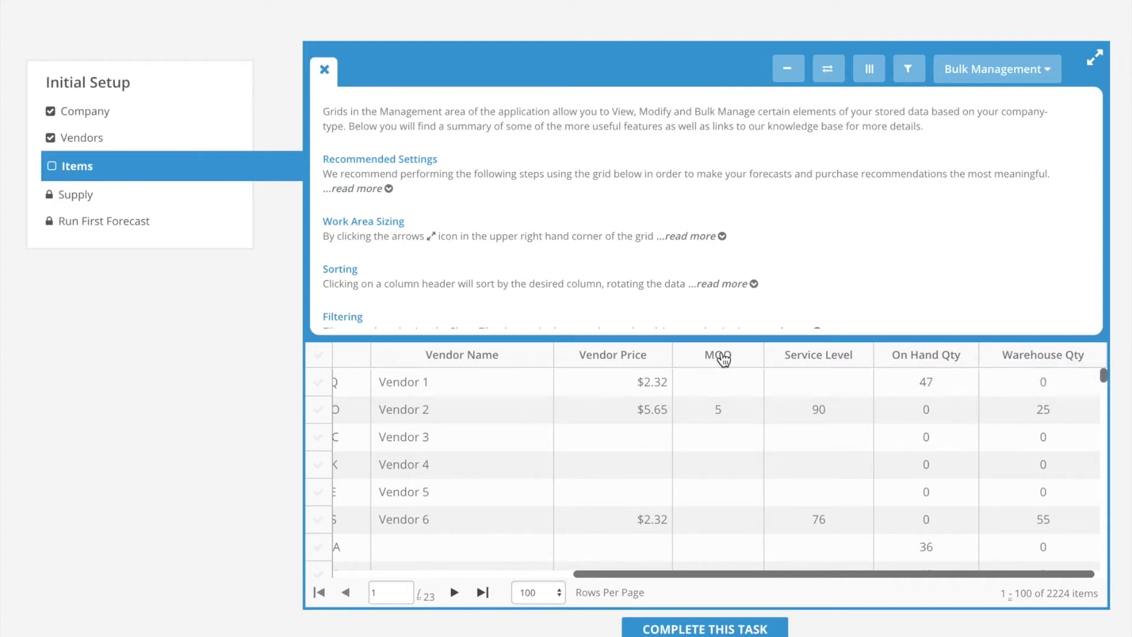
mouse_move(717, 359)
drag(618, 575, 377, 575)
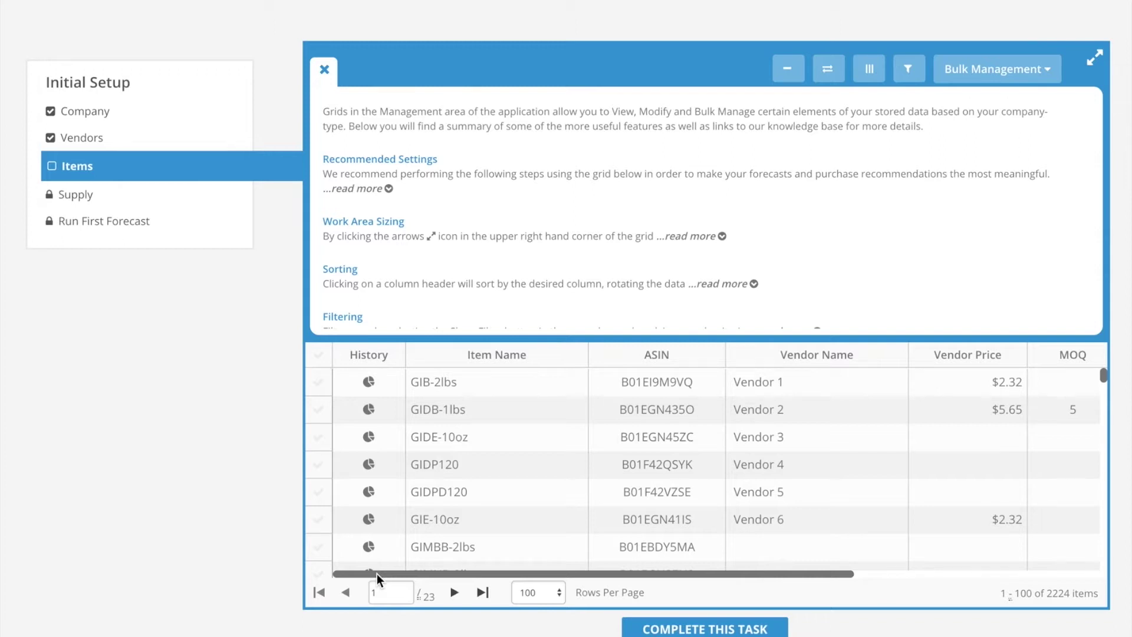
click(652, 630)
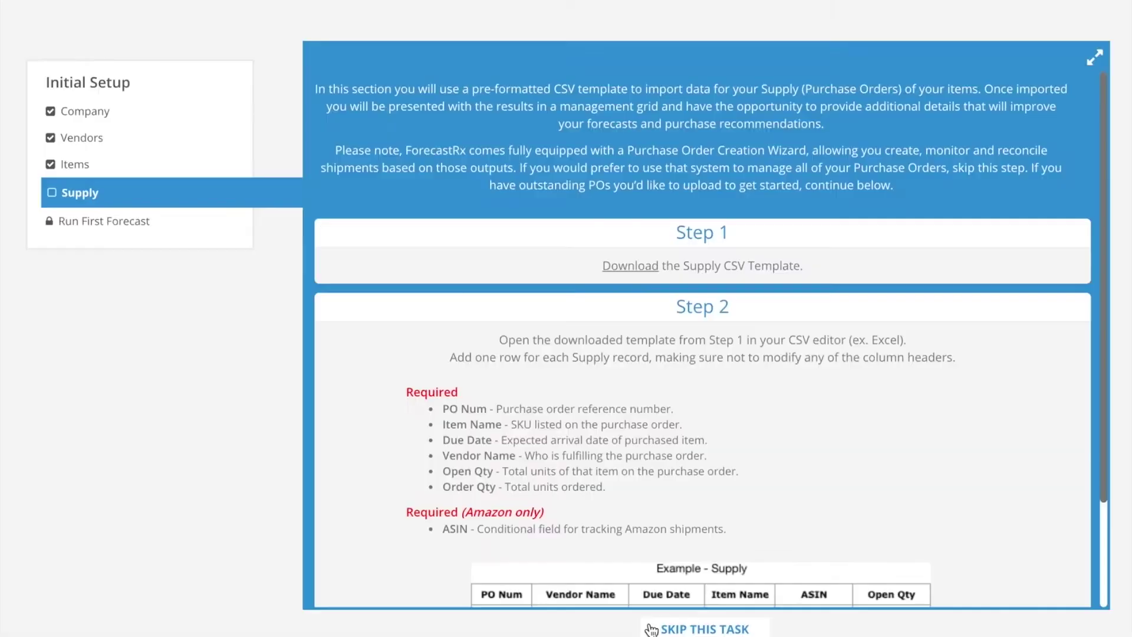
Download the Supply CSV template, add a row for GIB-2lbs from Vendor 1 due 01/01/2019 with Order Qty 50 and Open Qty 25, and upload it.
click(629, 274)
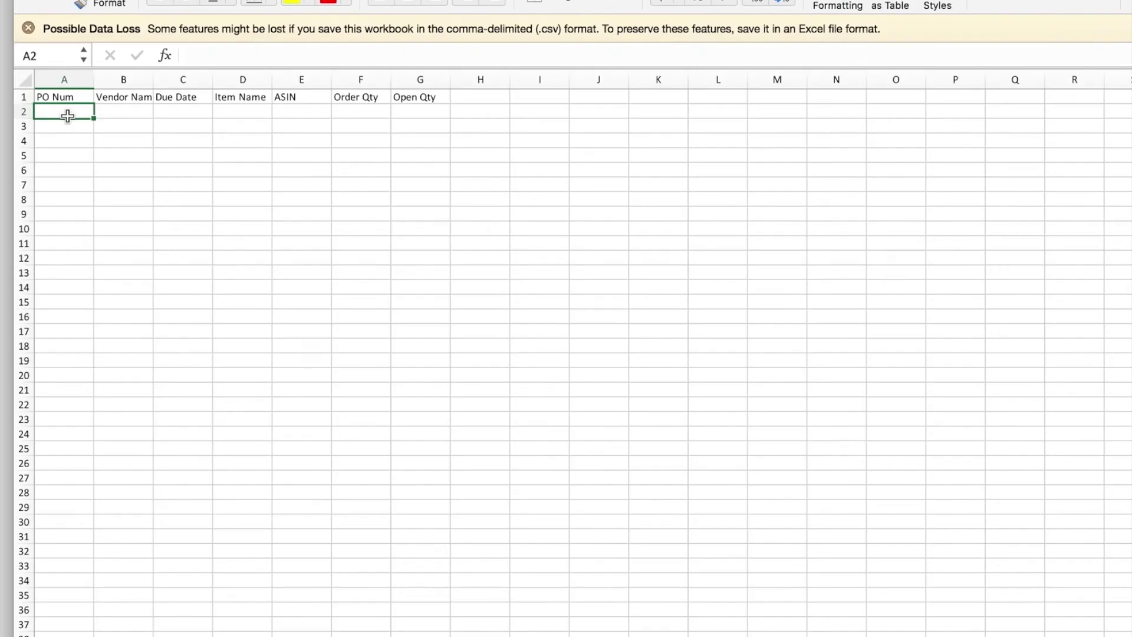
double_click(68, 115)
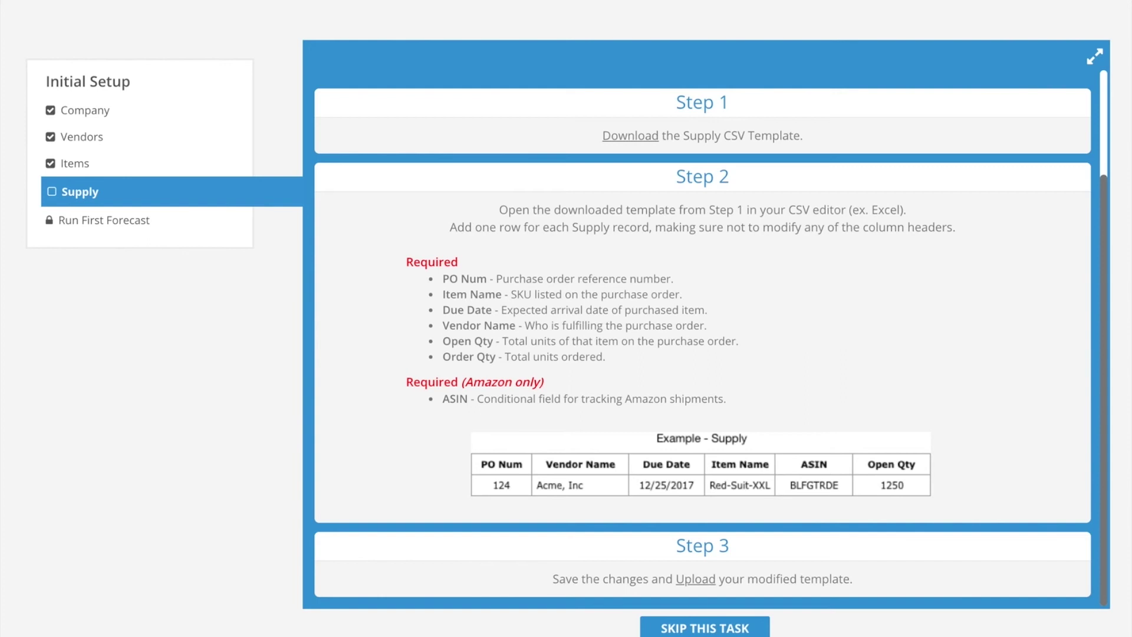
click(697, 576)
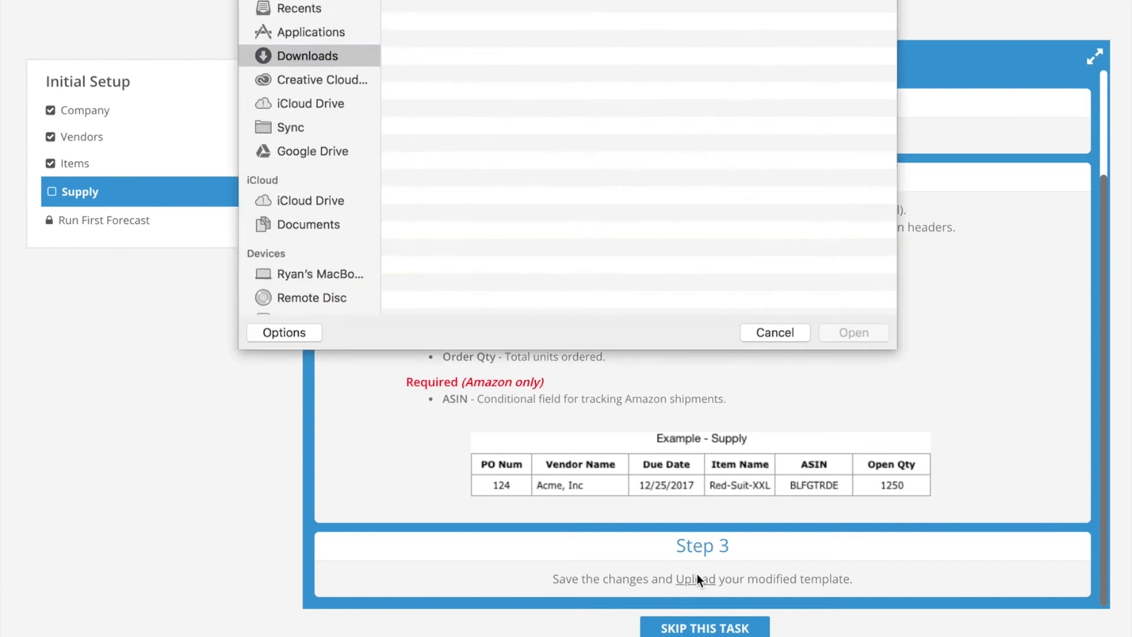
double_click(561, 8)
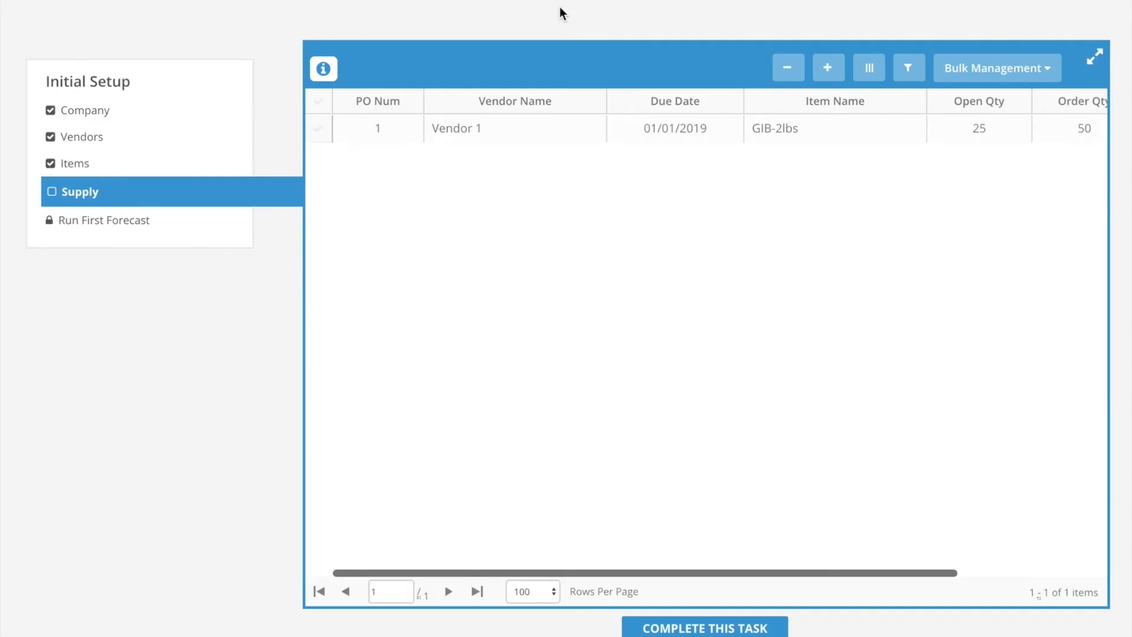
Open the Add New Supply form to view its fields, and close it without adding a record.
click(827, 68)
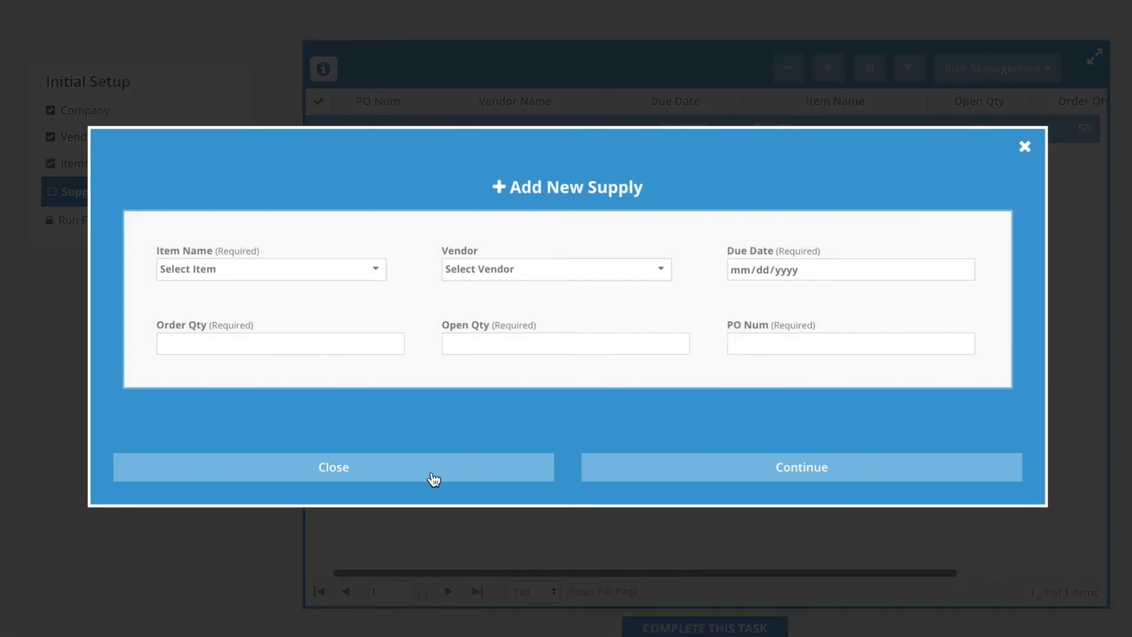
click(422, 479)
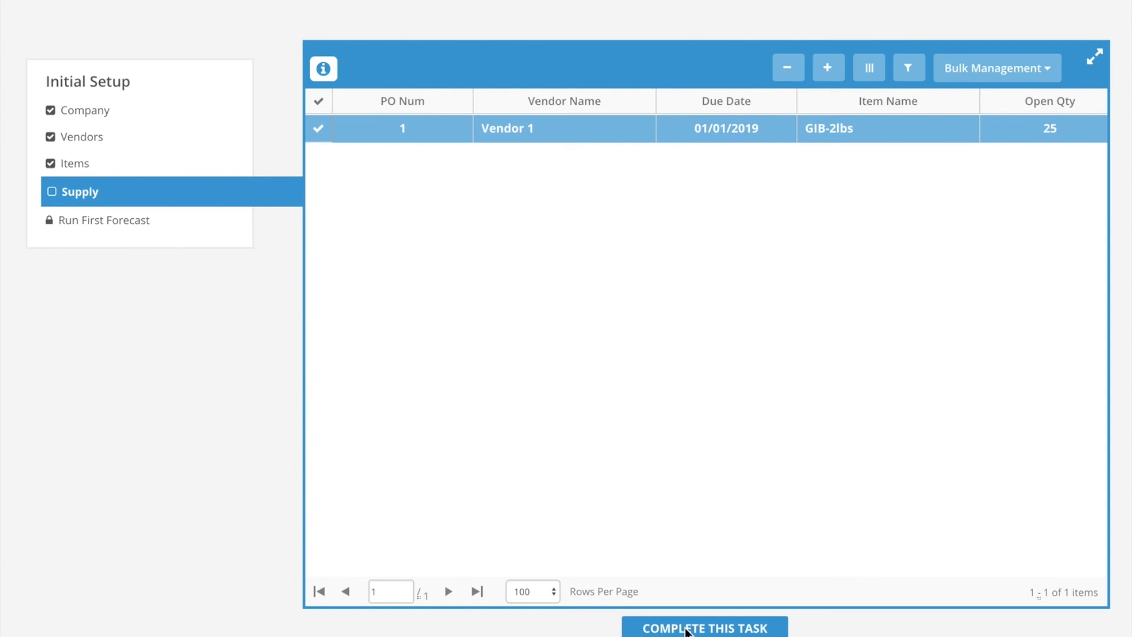
Complete the Supply task and start the first forecast.
click(687, 631)
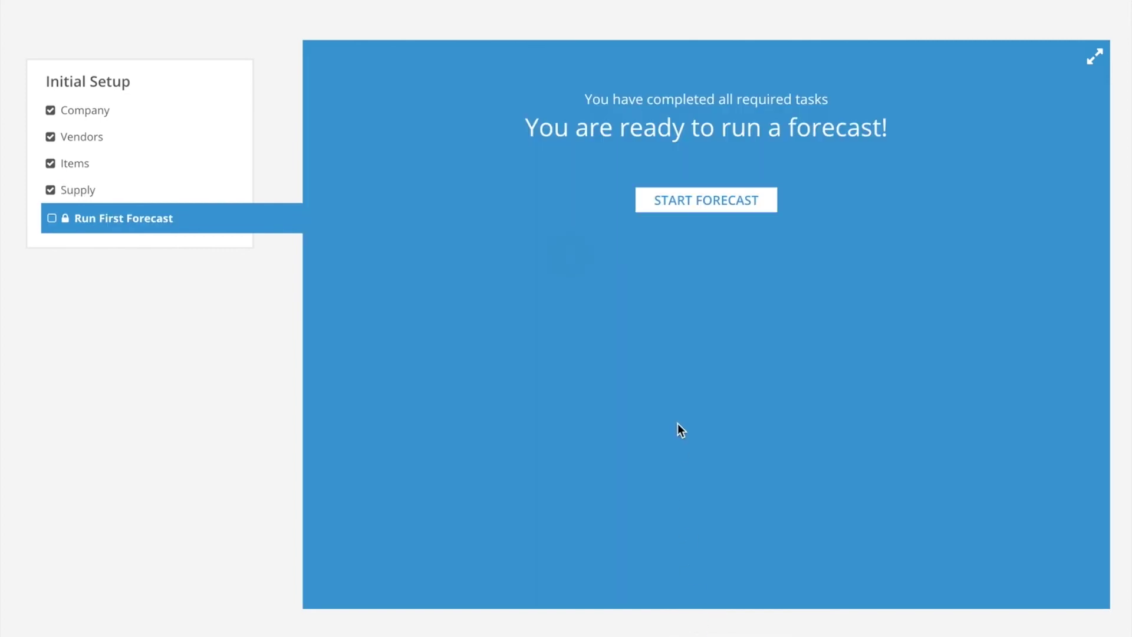
click(706, 212)
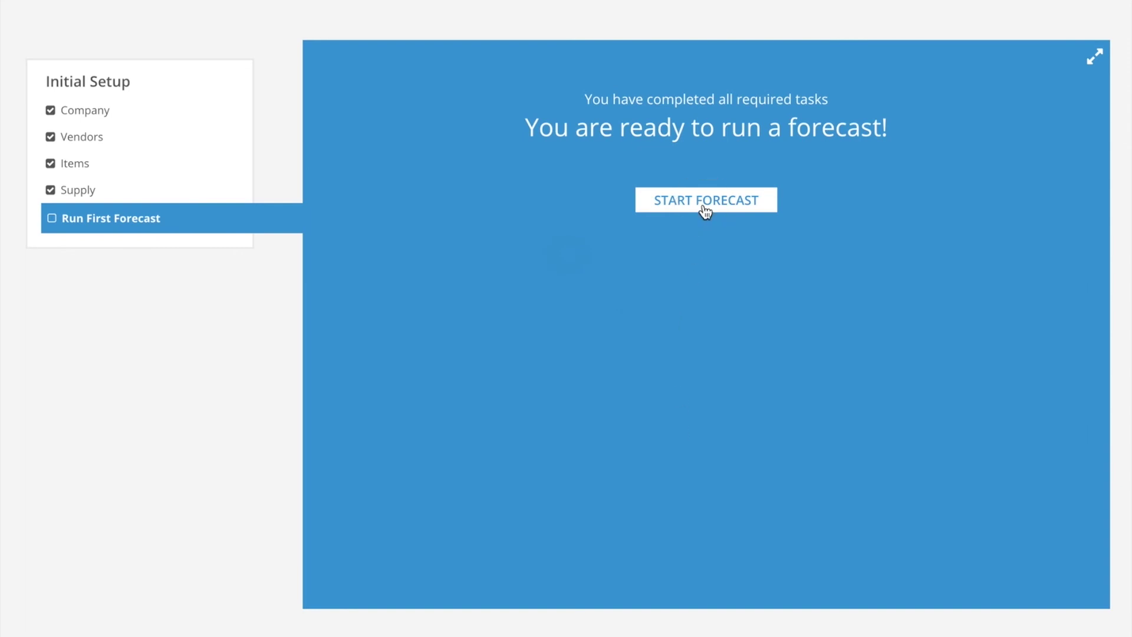
click(705, 211)
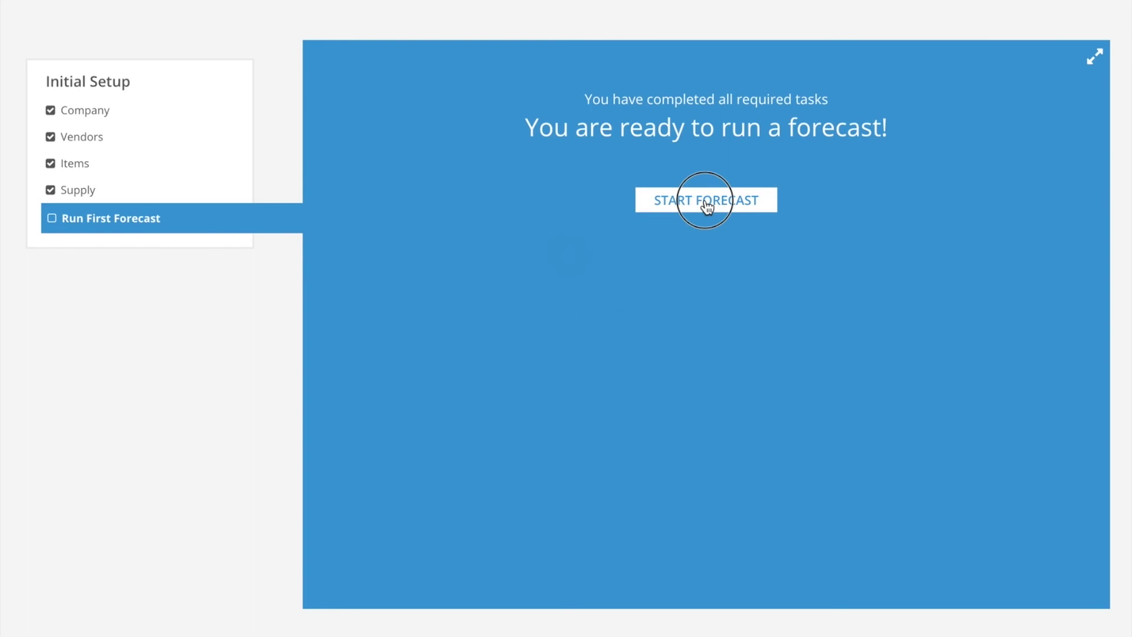